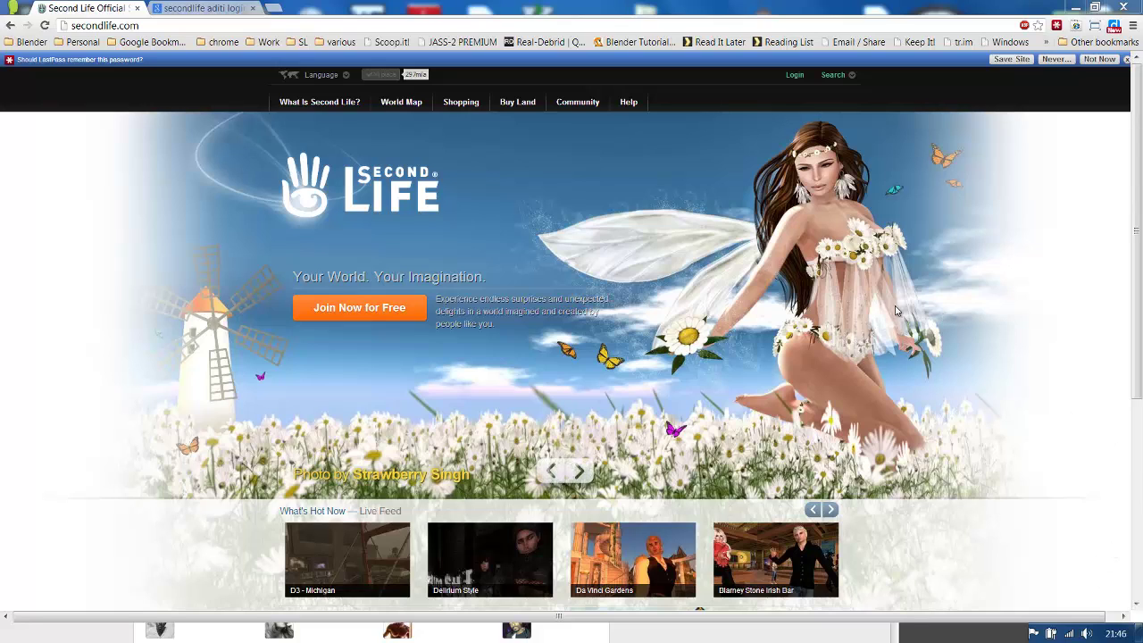
Step: Open the Sign In page from the Login link in the secondlife.com top bar
left_click(795, 76)
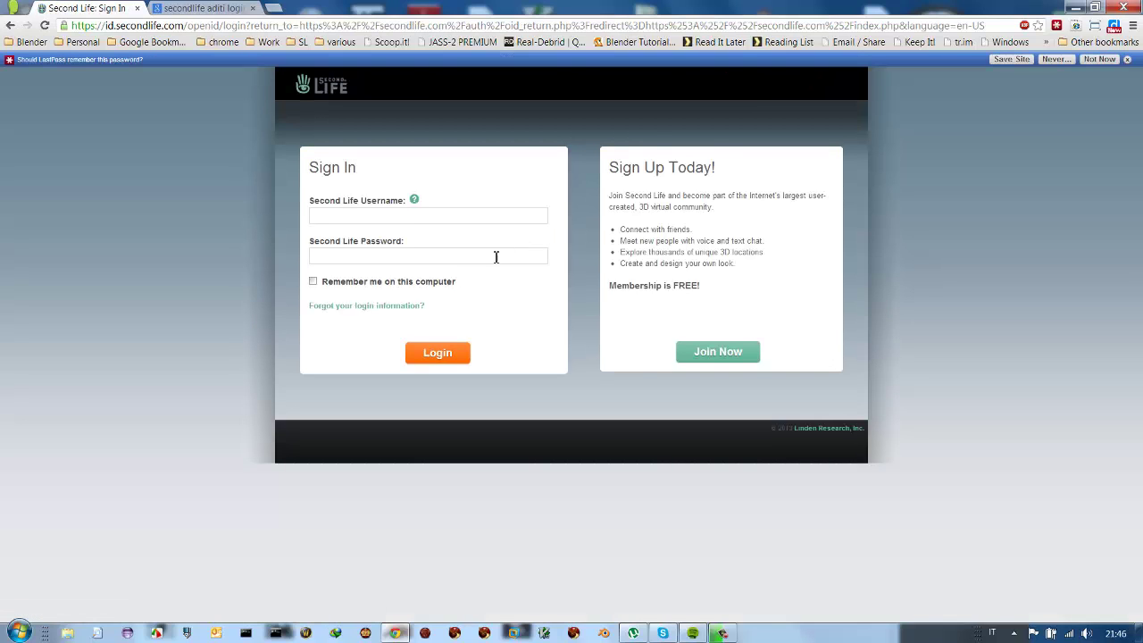
Step: Enter the account username and password and submit the Sign In form
left_click(374, 219)
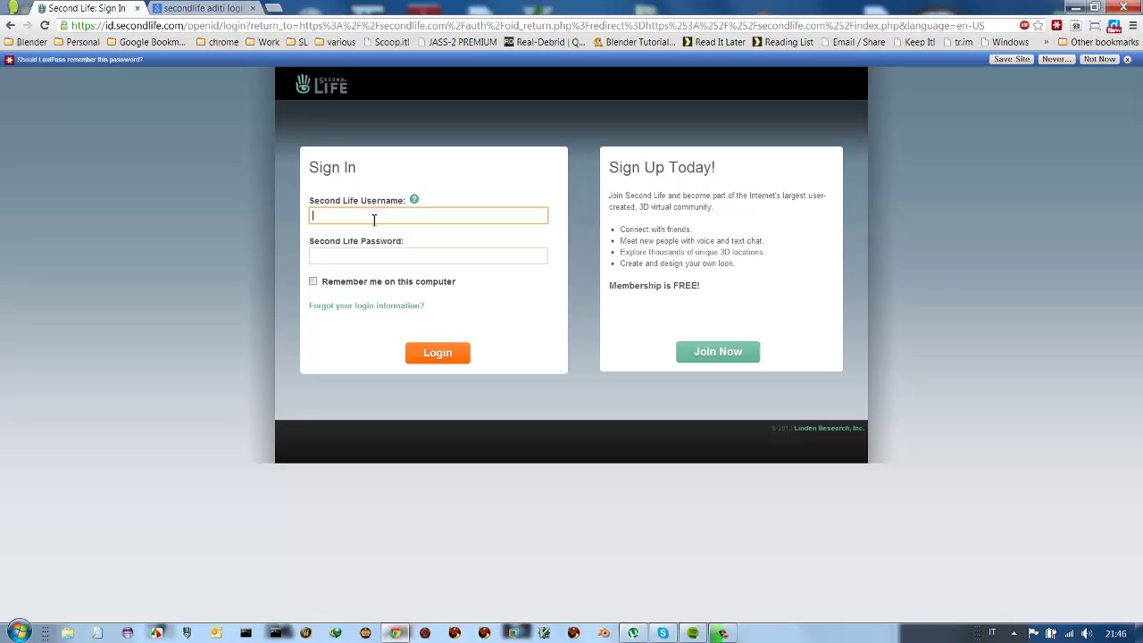
type("salahzar")
key("Tab")
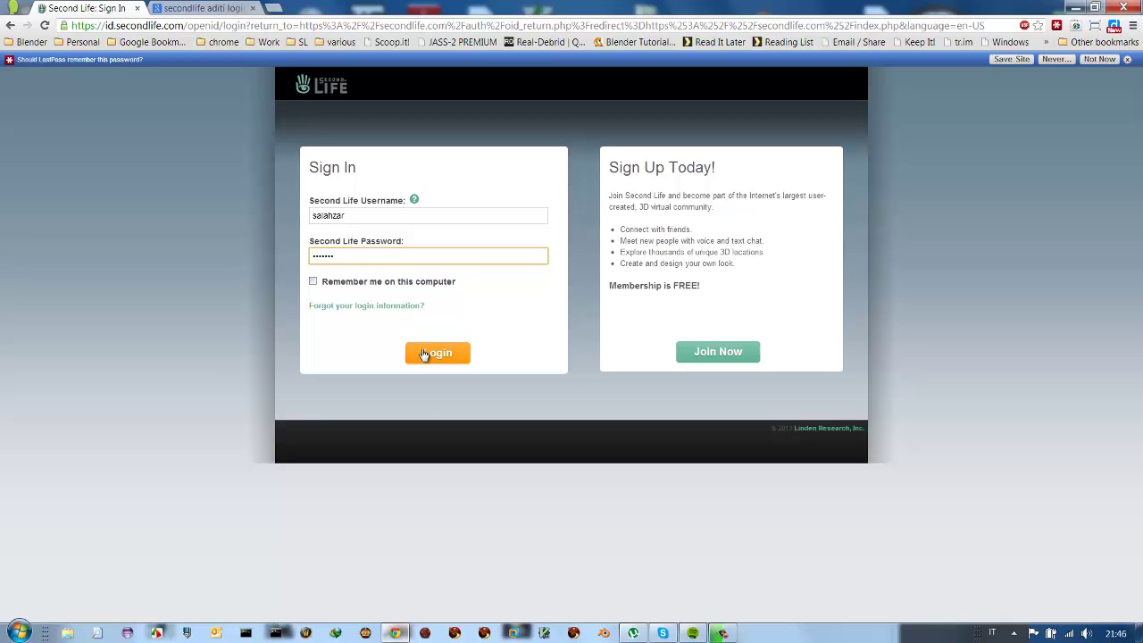
left_click(424, 354)
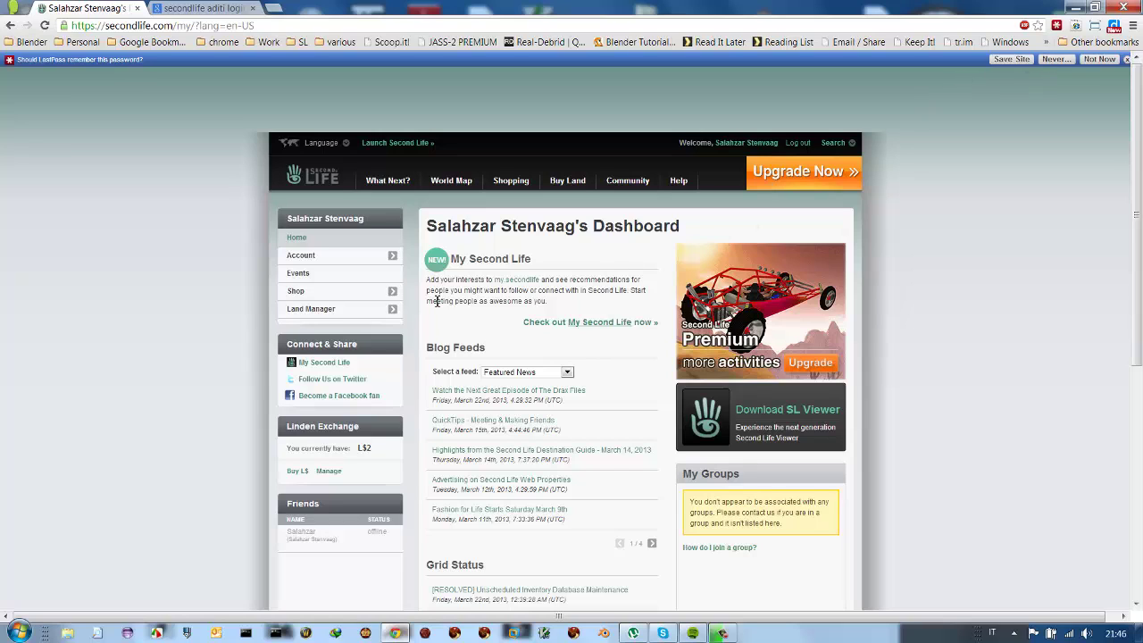
Step: Expand the dashboard's Account section and open Mesh Upload Status
left_click(307, 259)
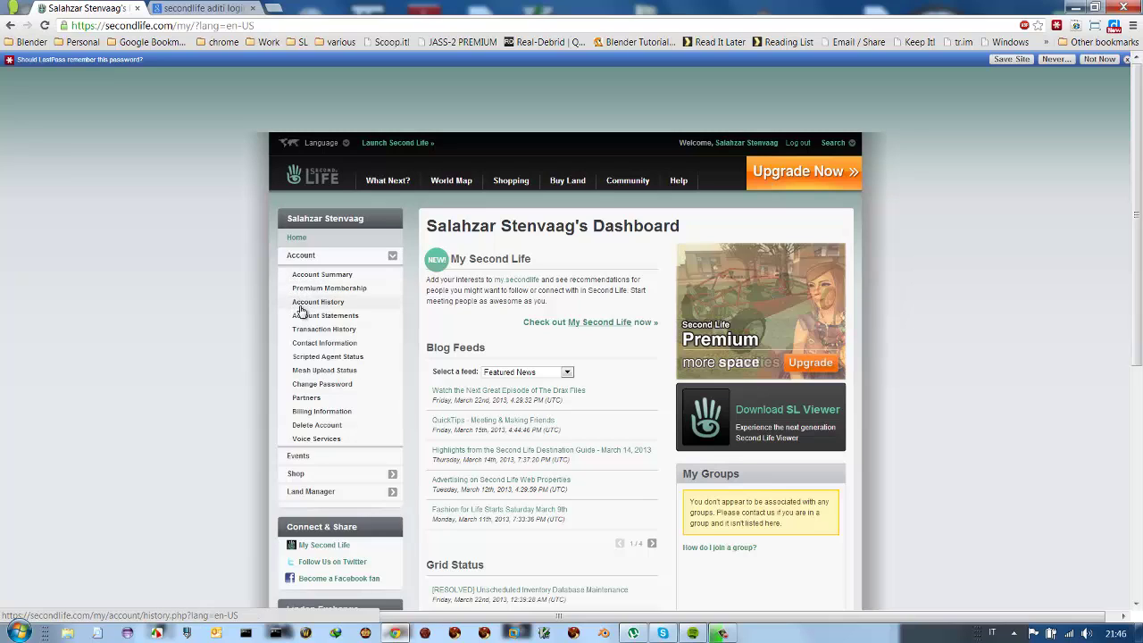
left_click(314, 371)
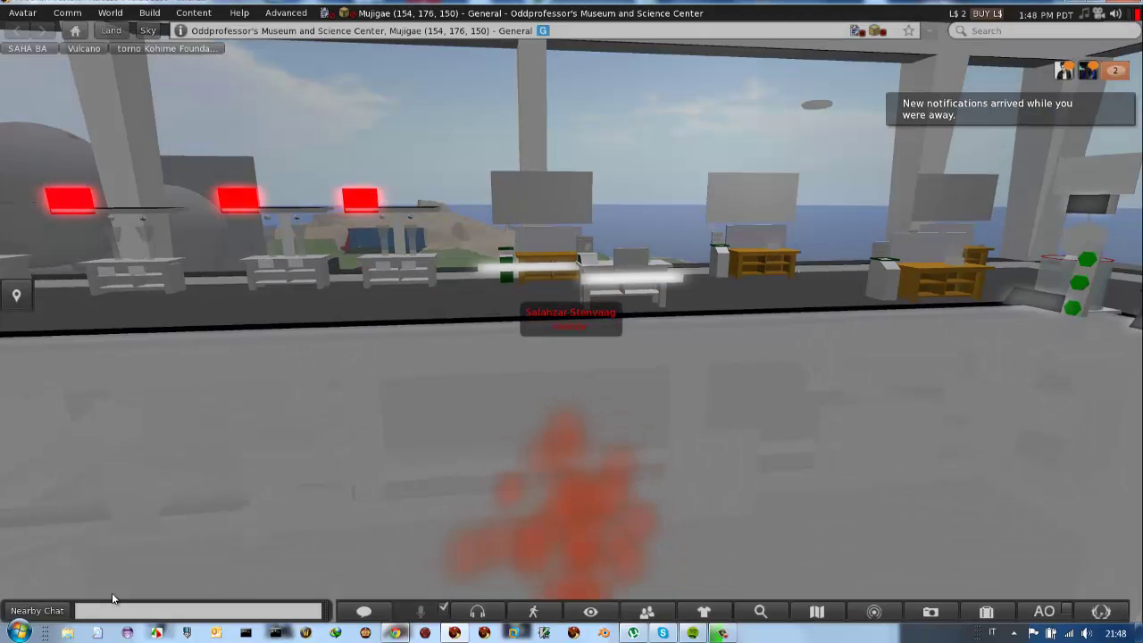
Step: Walk the avatar forward toward the coloured spheres, turn left, and open the Avatar menu
key("Up")
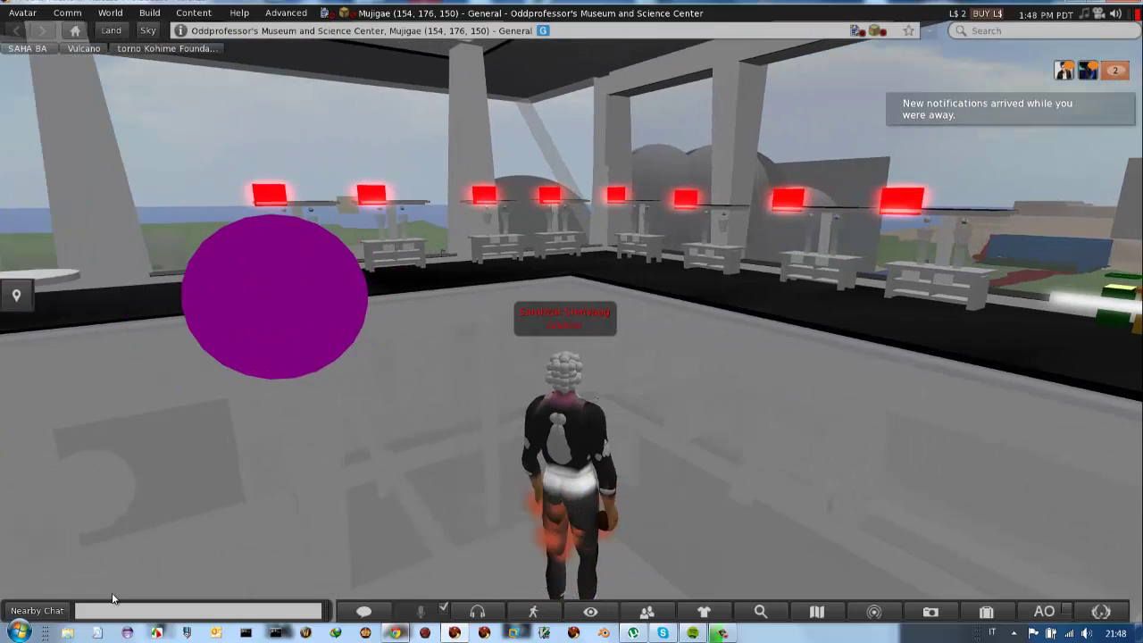
key("Up")
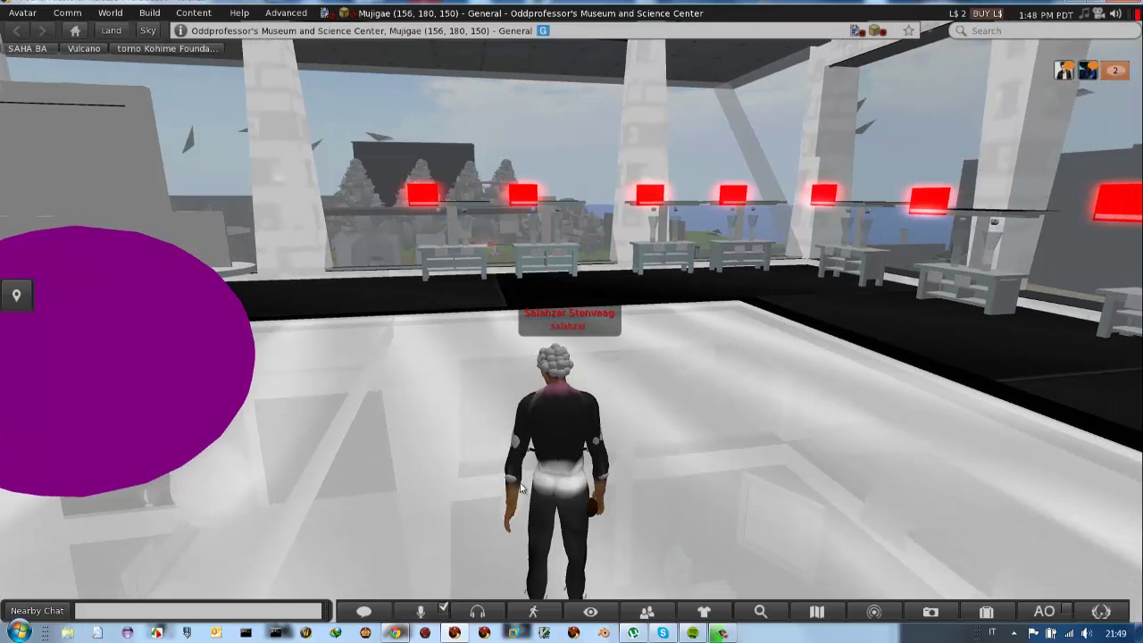
key("Left")
key("Left")
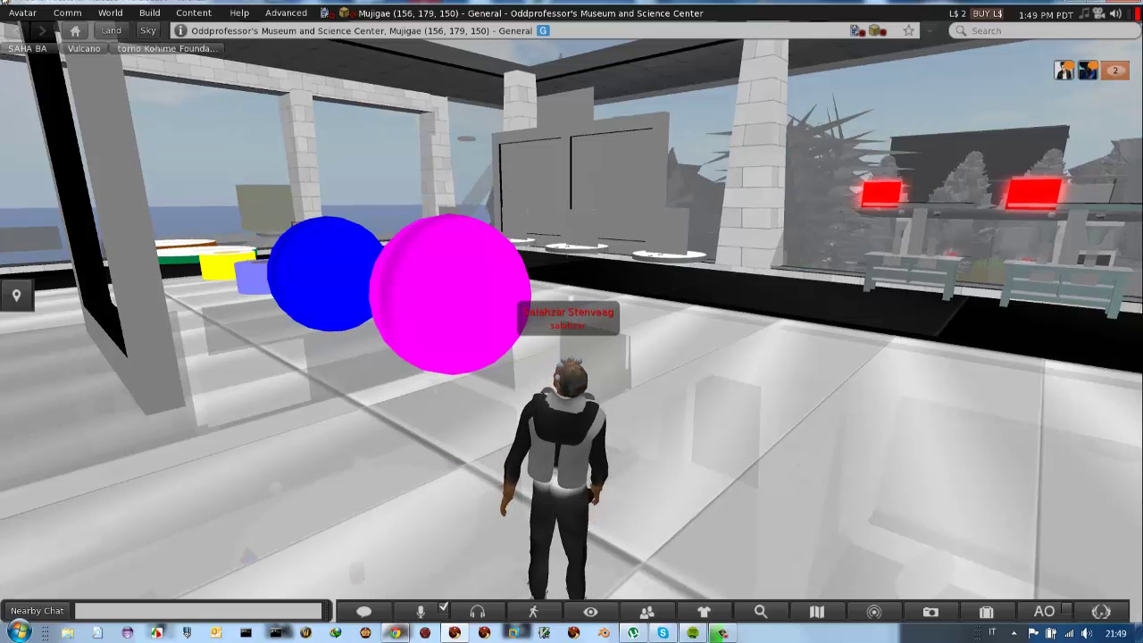
left_click(18, 13)
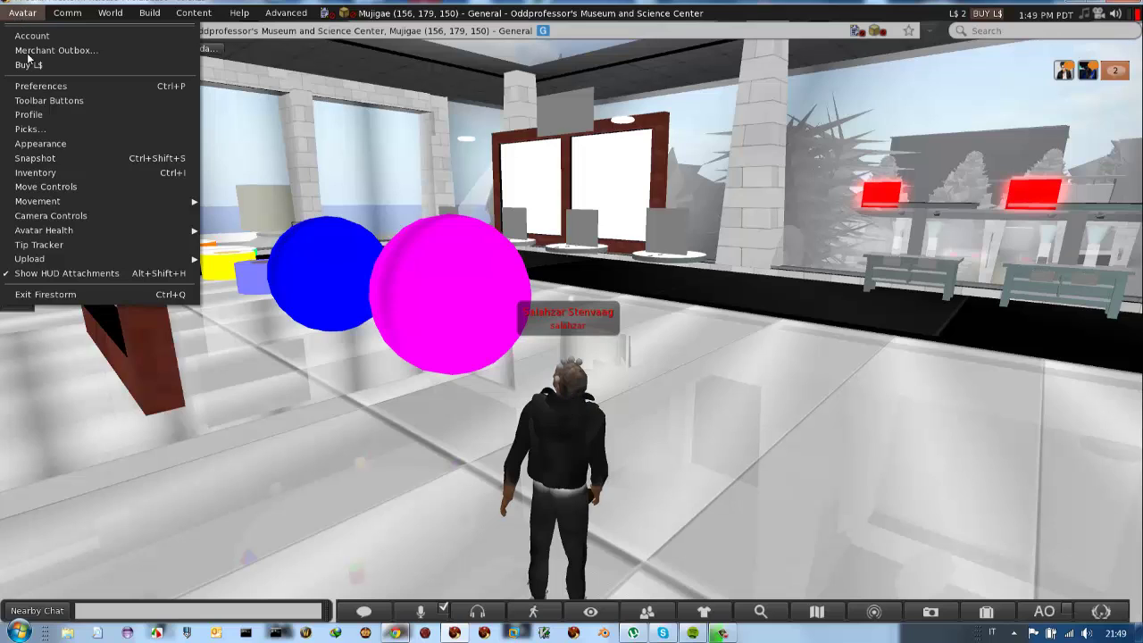
mouse_move(30, 259)
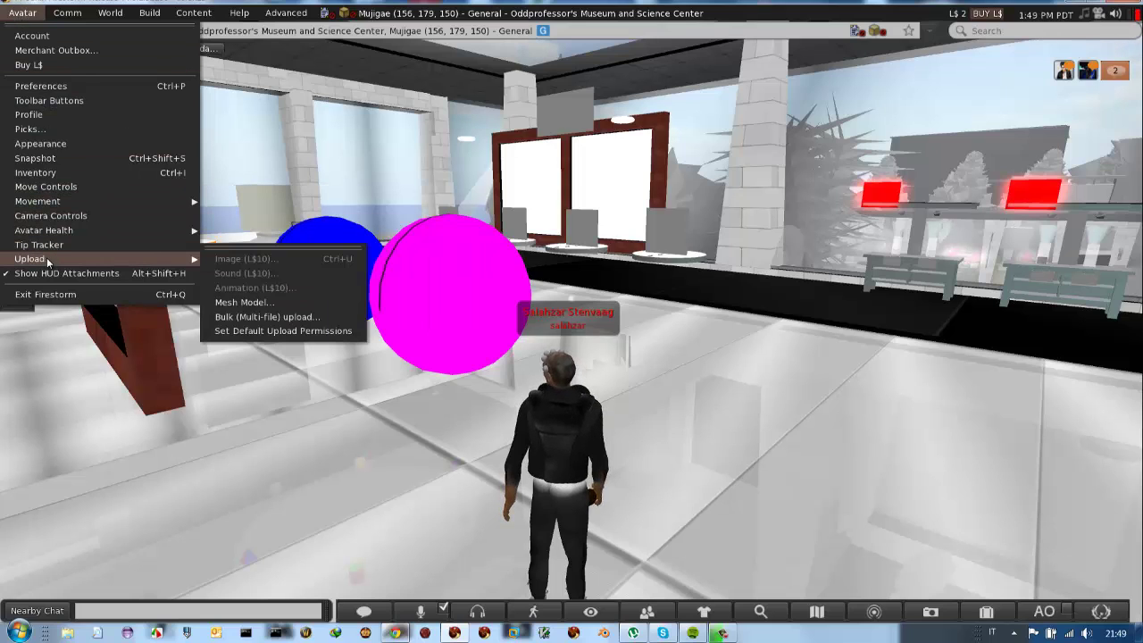
Step: Start a Mesh Model upload and load colonna.dae from the root of the C: drive
left_click(239, 306)
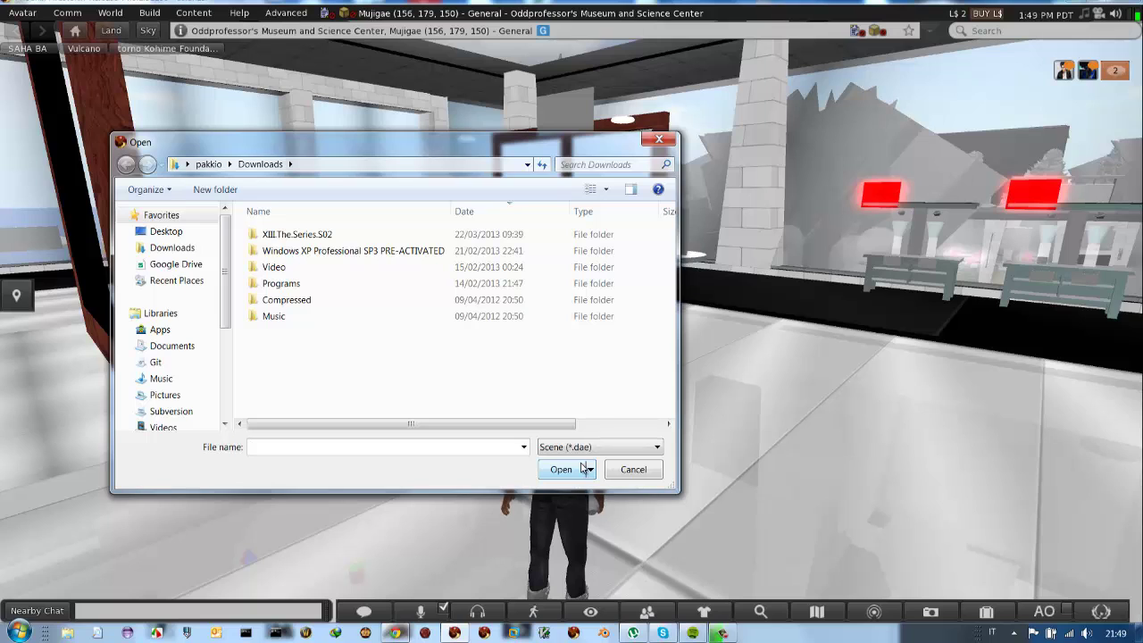
type("c")
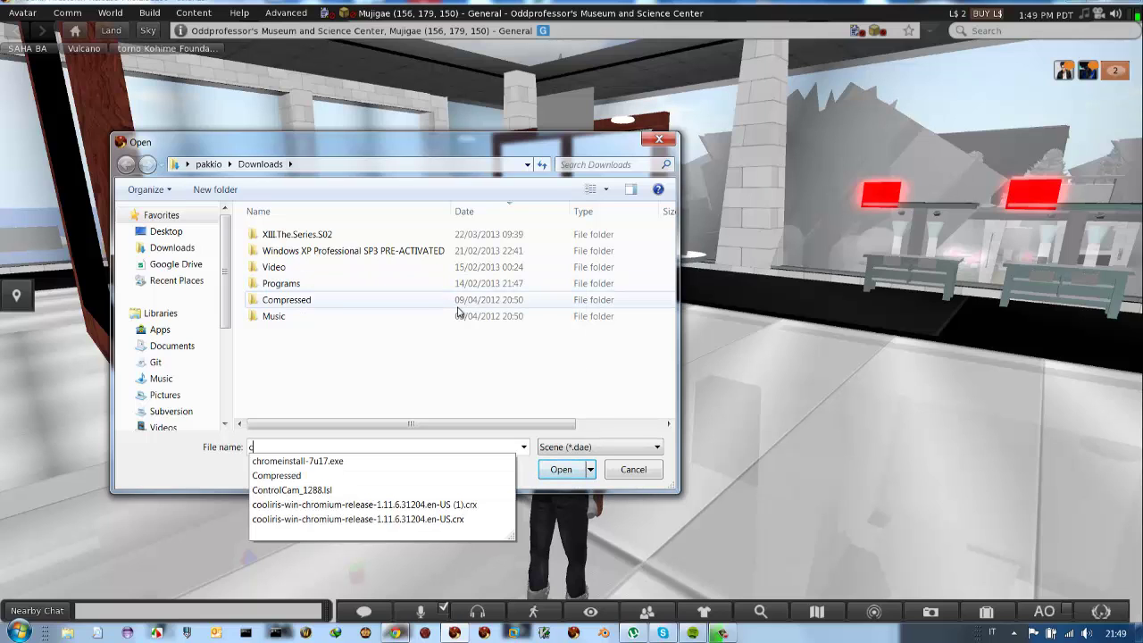
key("Escape")
key("Return")
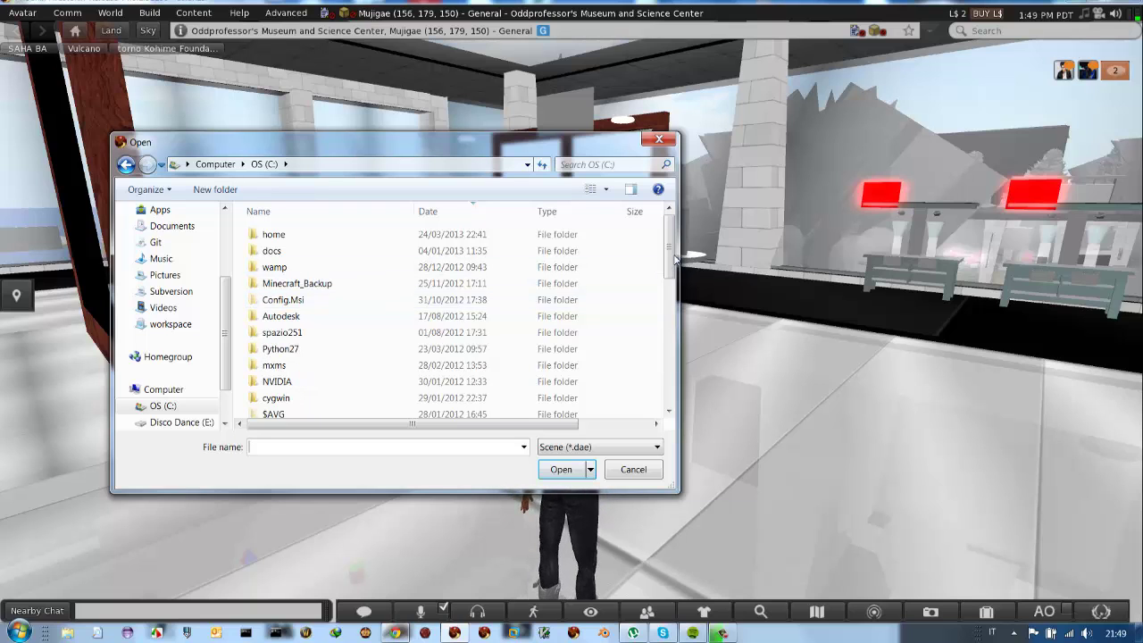
left_click_drag(674, 261, 665, 359)
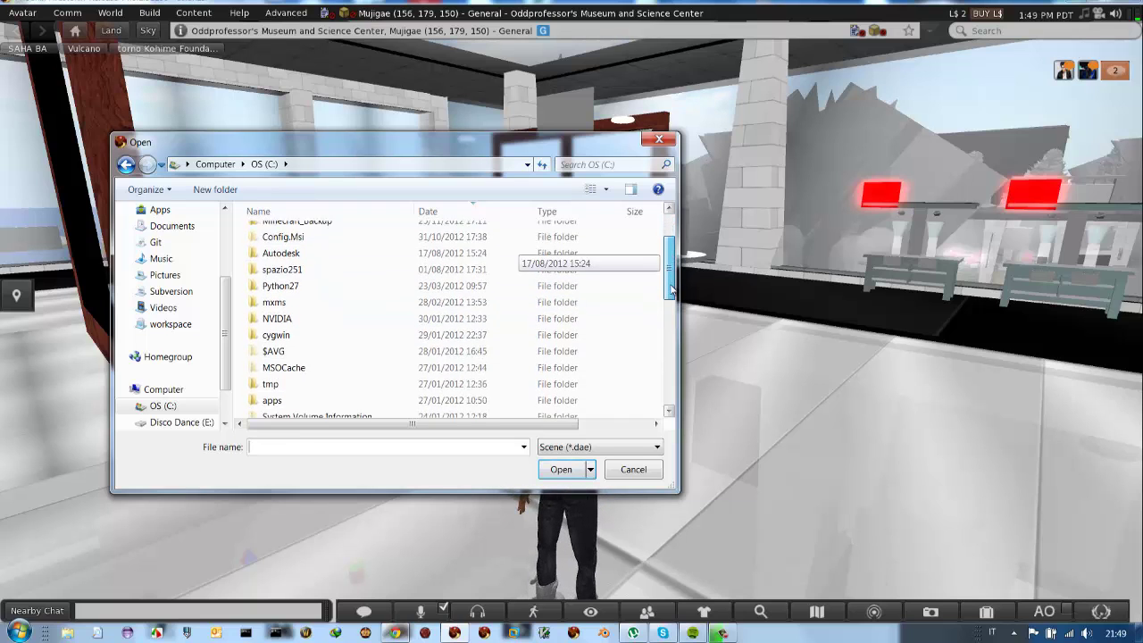
scroll(645, 382, "down", 2)
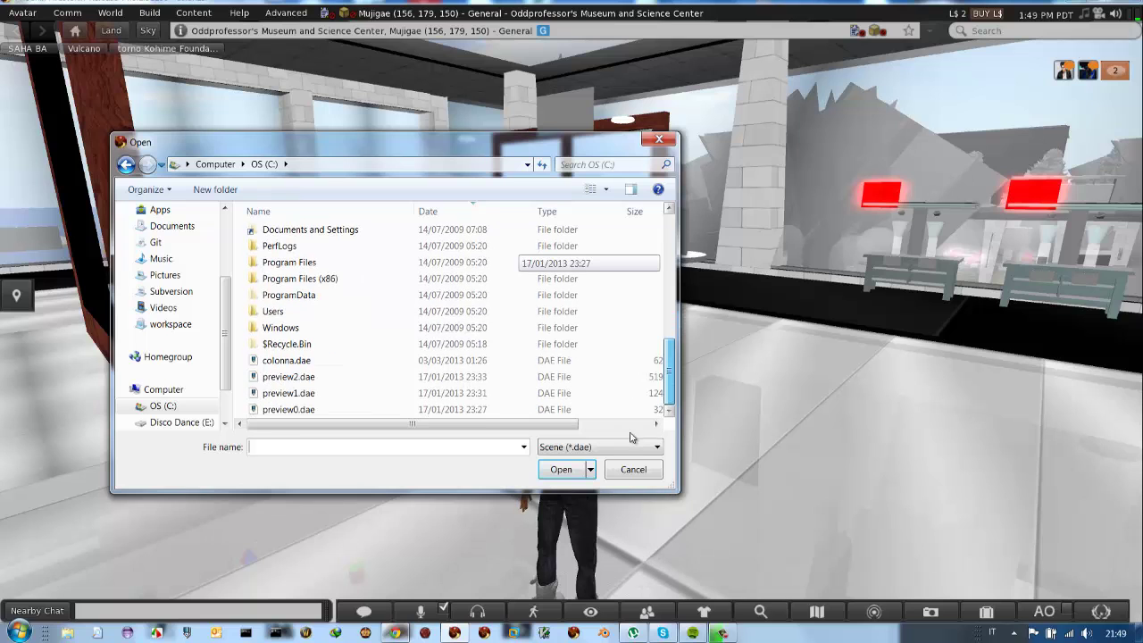
left_click(272, 366)
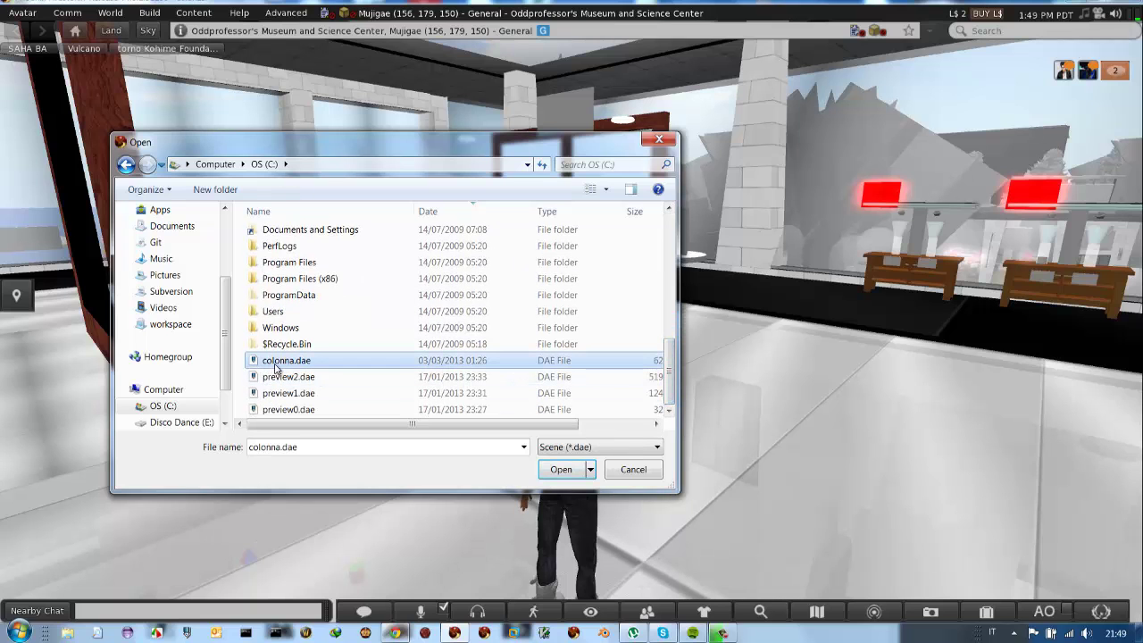
left_click(566, 476)
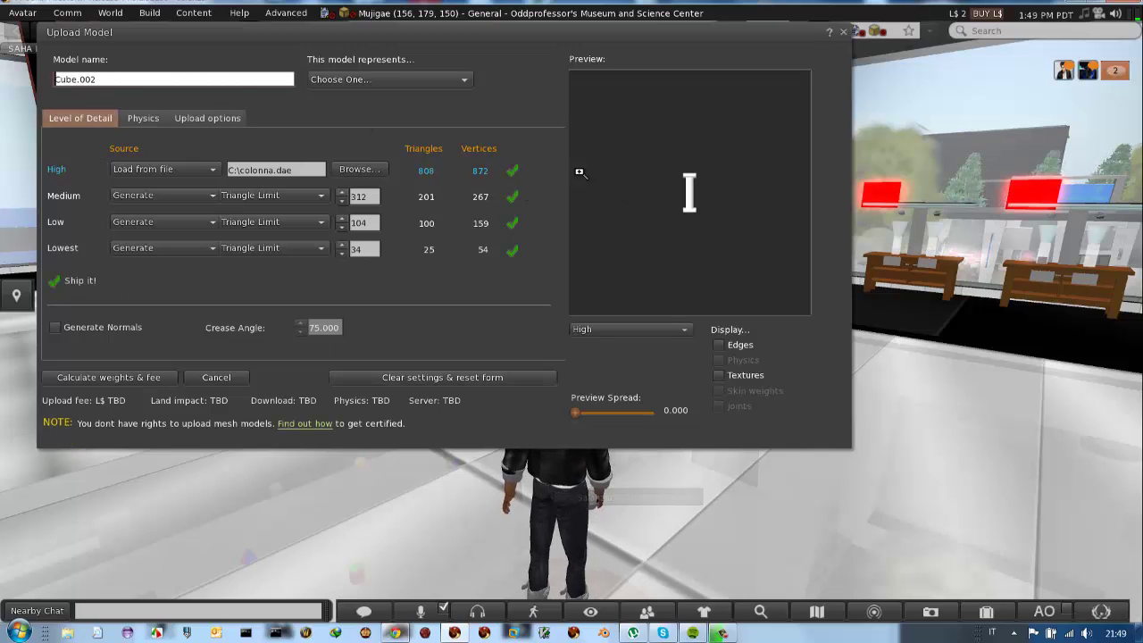
Step: Rename the model from Cube.002 to 'colonna' and follow the 'Find out how' mesh rights link
left_click_drag(141, 80, 47, 71)
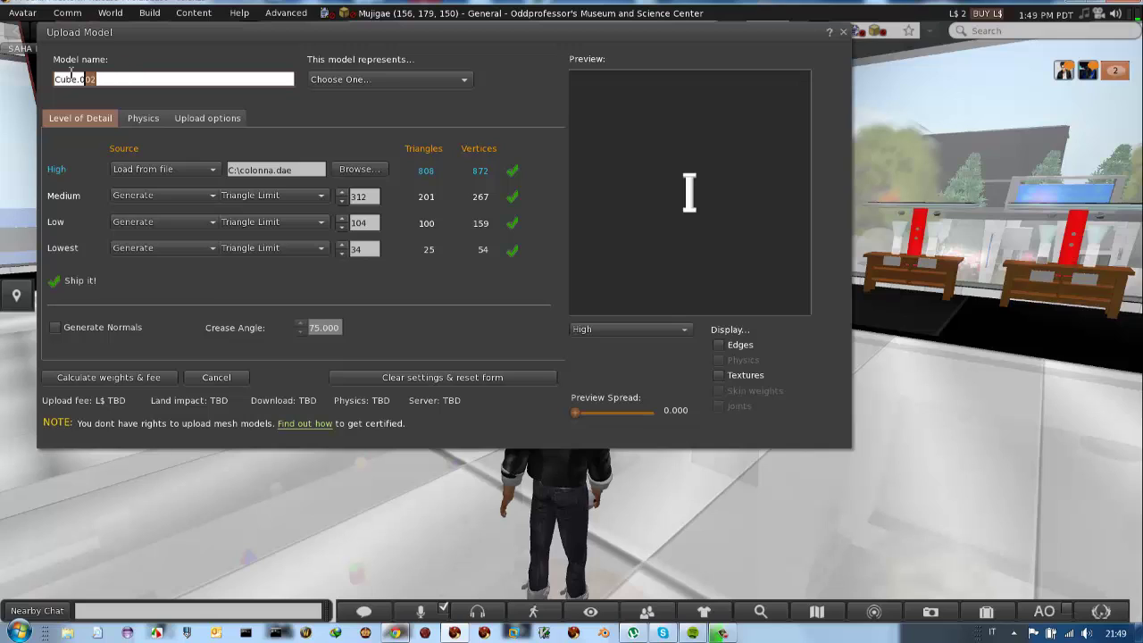
type("co")
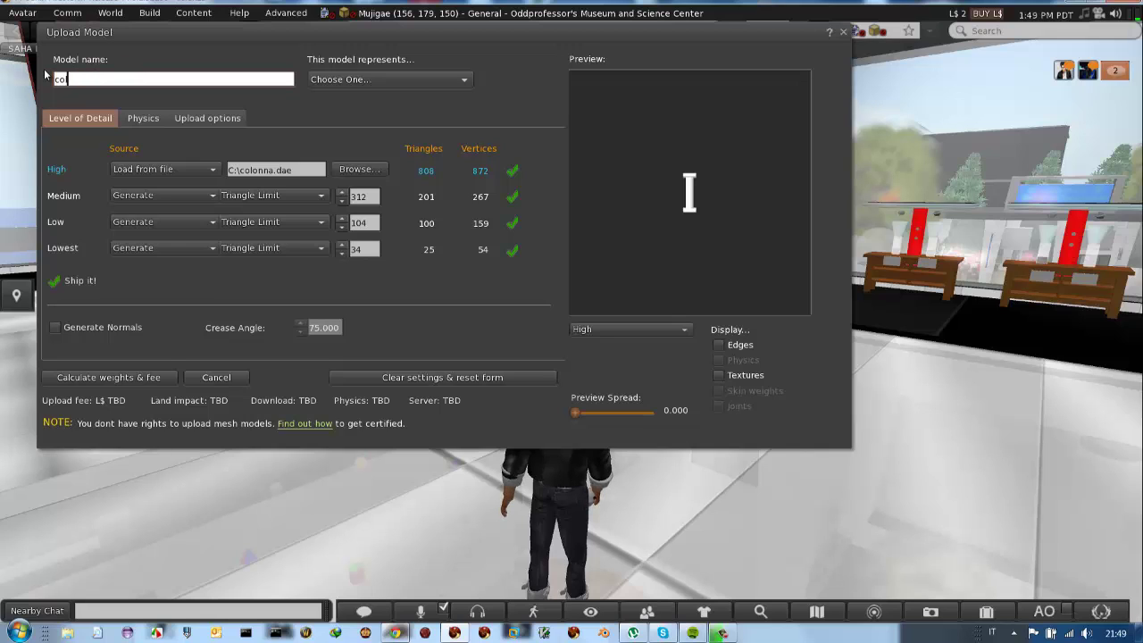
type("lonna")
key("Tab")
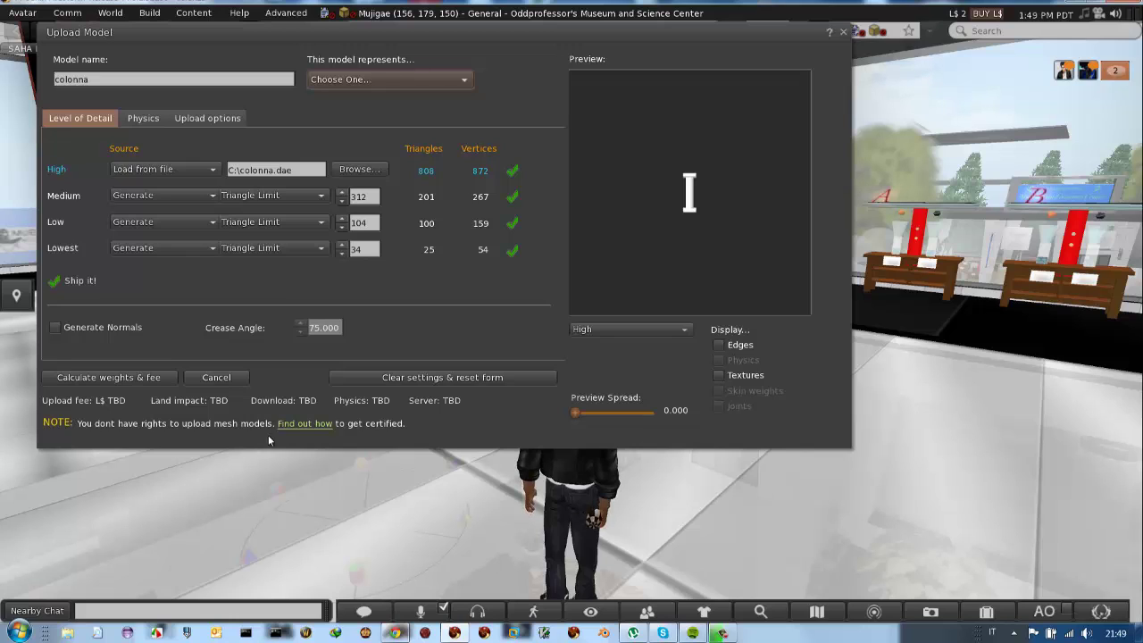
left_click(316, 424)
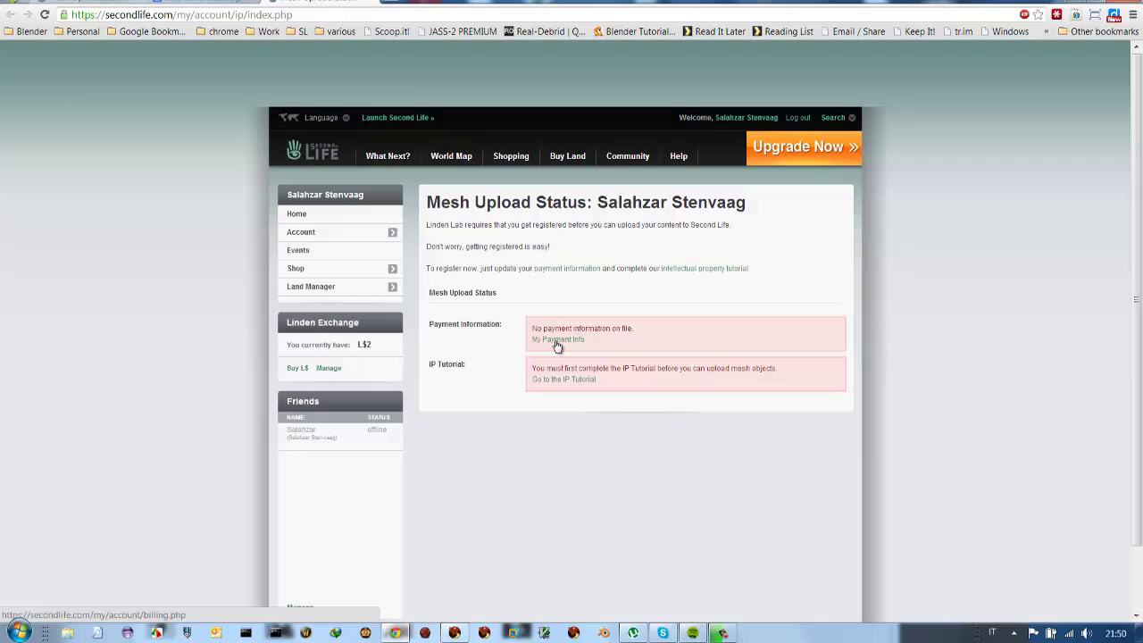
Step: Open My Payment Info from the Payment Information section of Mesh Upload Status
left_click(555, 341)
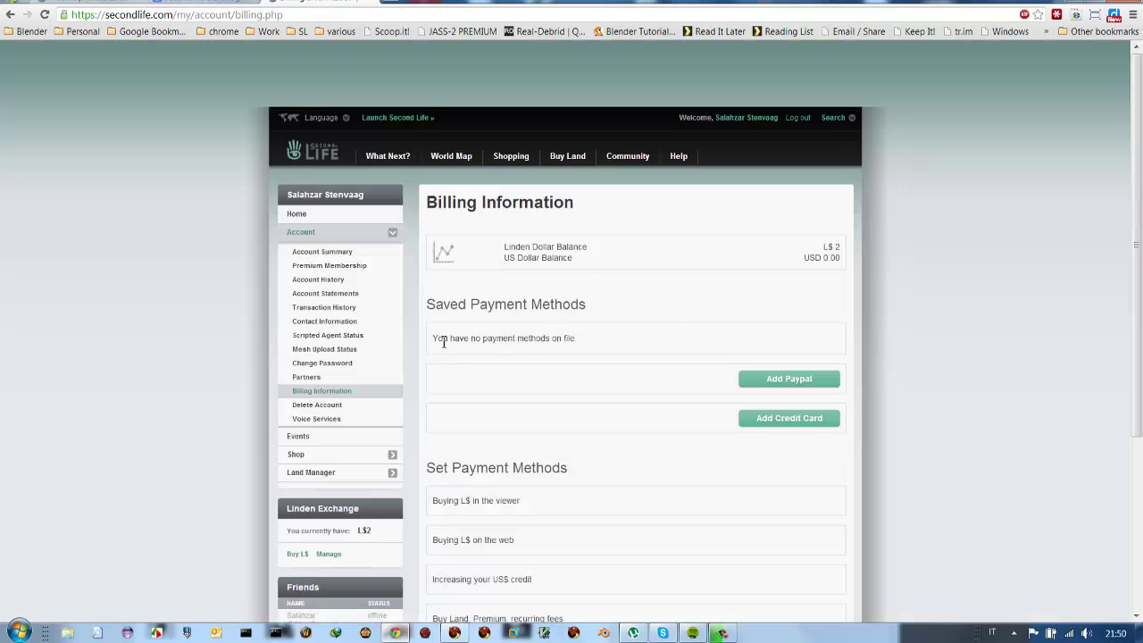
Step: Add PayPal, autofill its saved login via LastPass with the master password, and log in
left_click(772, 426)
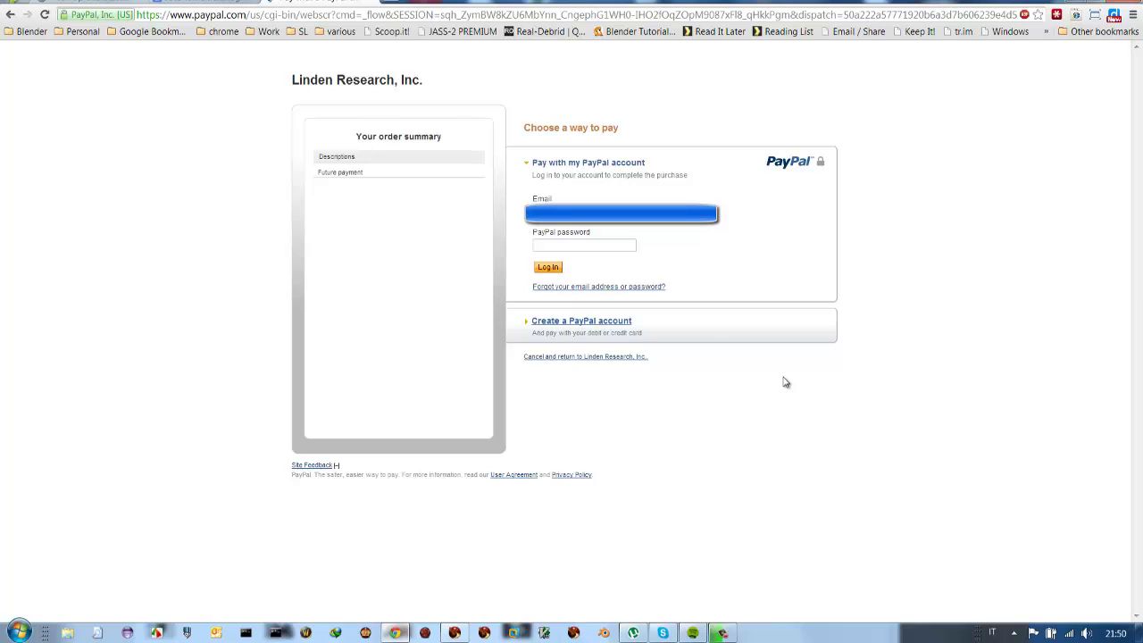
left_click(547, 247)
left_click(1057, 15)
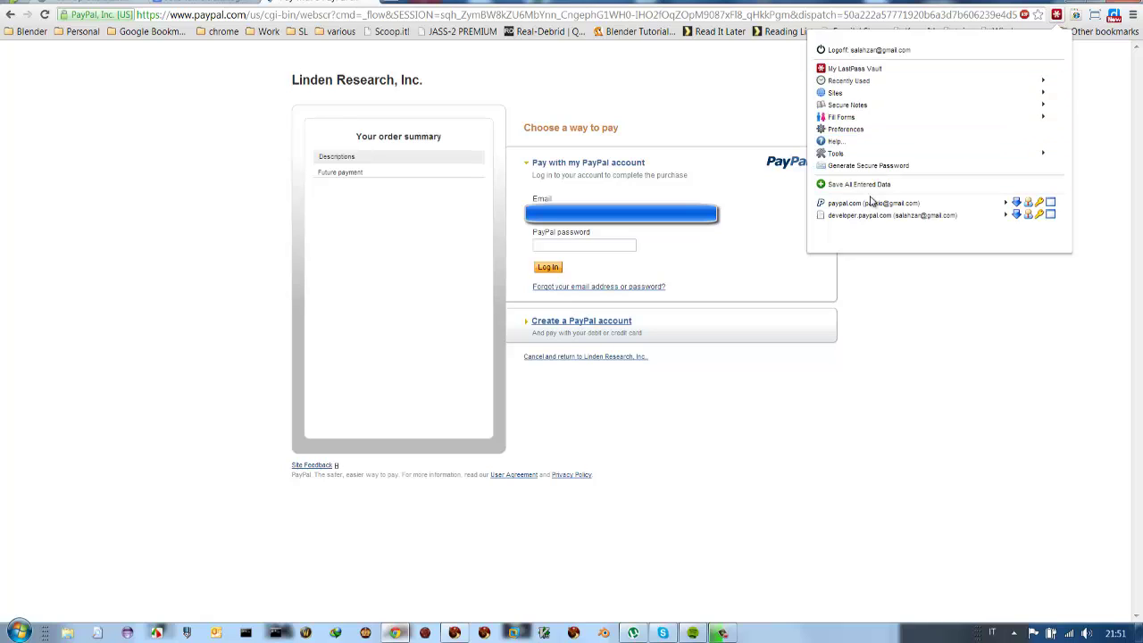
left_click(873, 203)
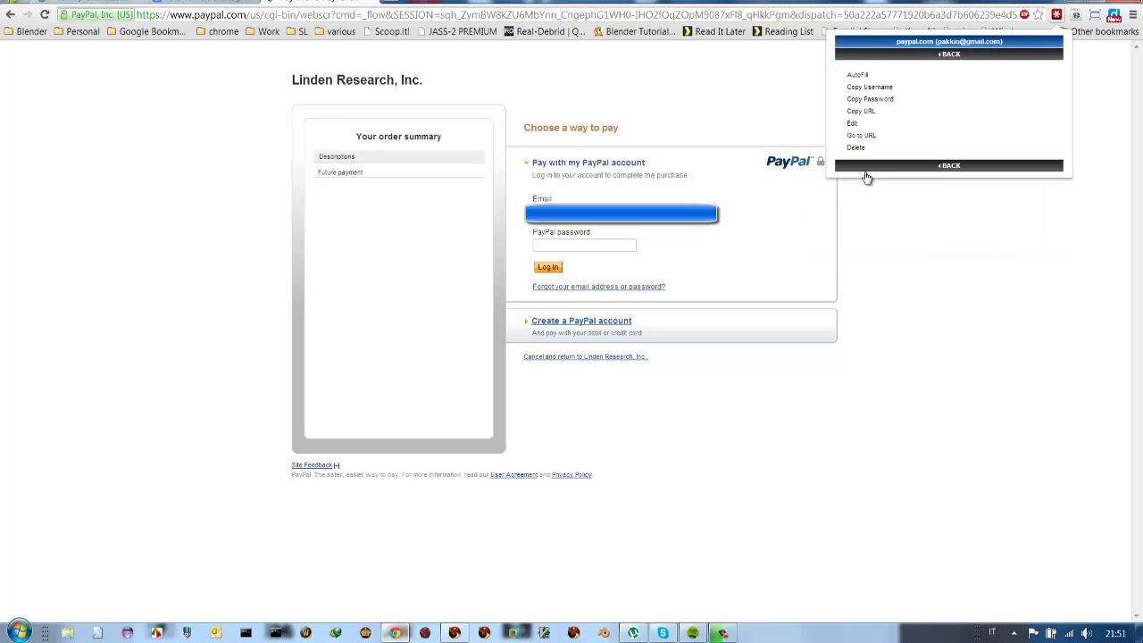
left_click(865, 77)
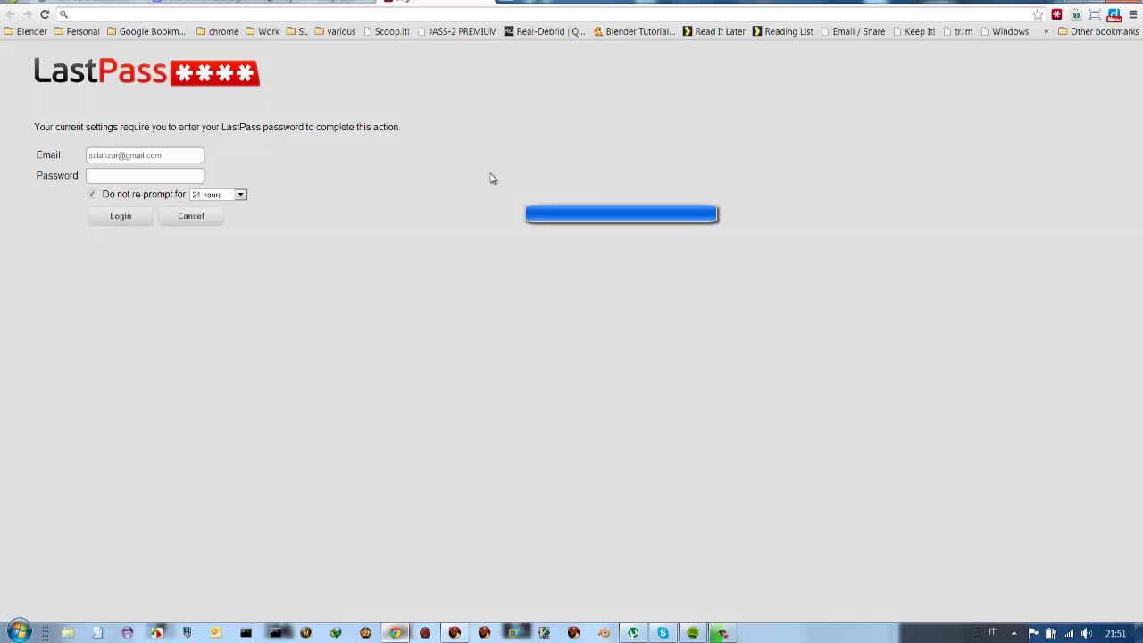
type("••••••")
key("Return")
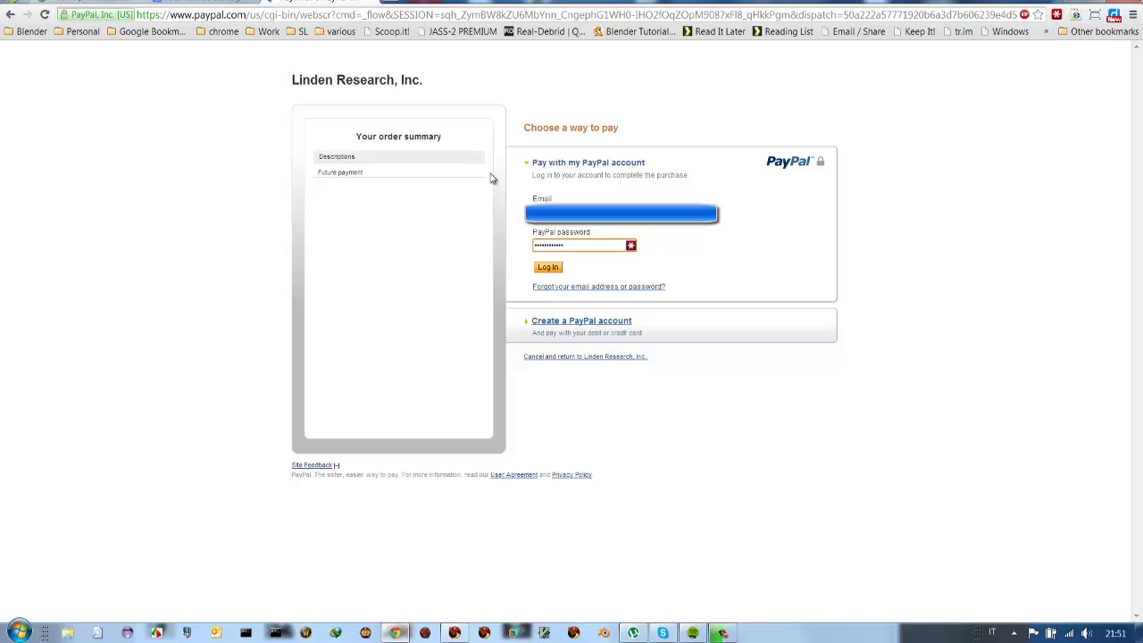
left_click(548, 269)
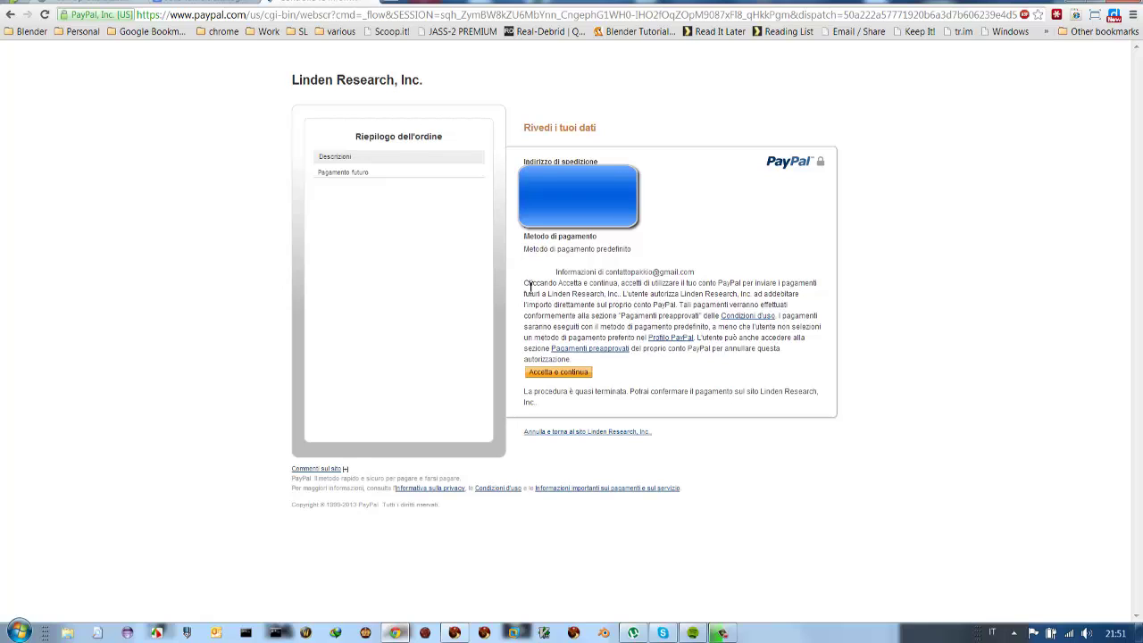
Step: Accept future payments to Linden Research with 'Accetta e continua' on PayPal's review page
left_click(537, 372)
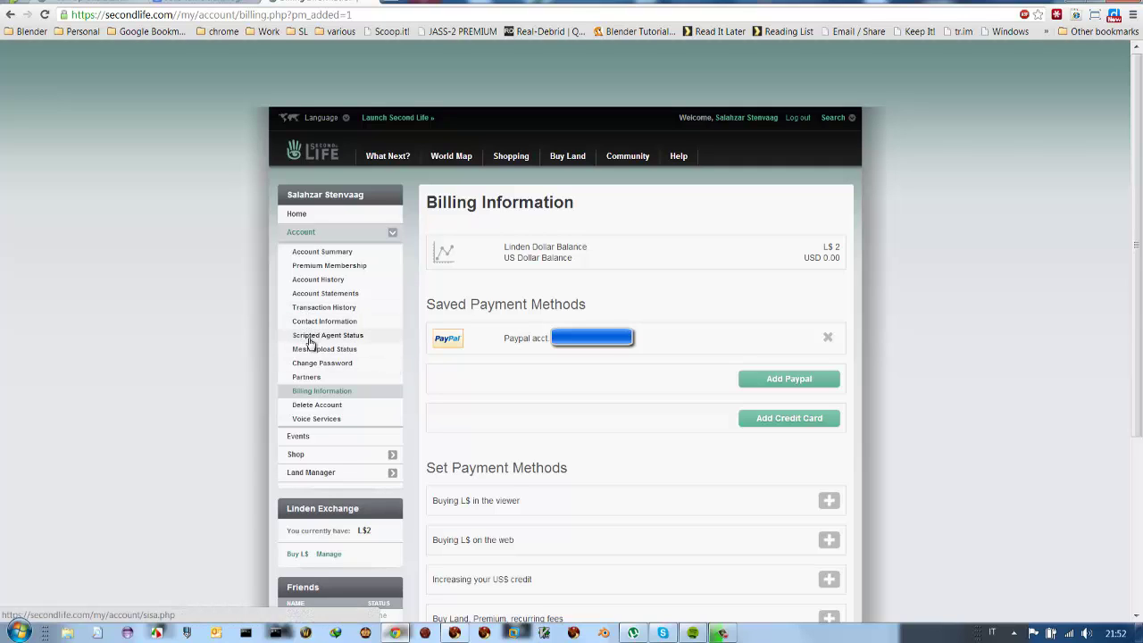
Step: Recheck Mesh Upload Status for payment info on file, then go to the IP Tutorial
left_click(310, 351)
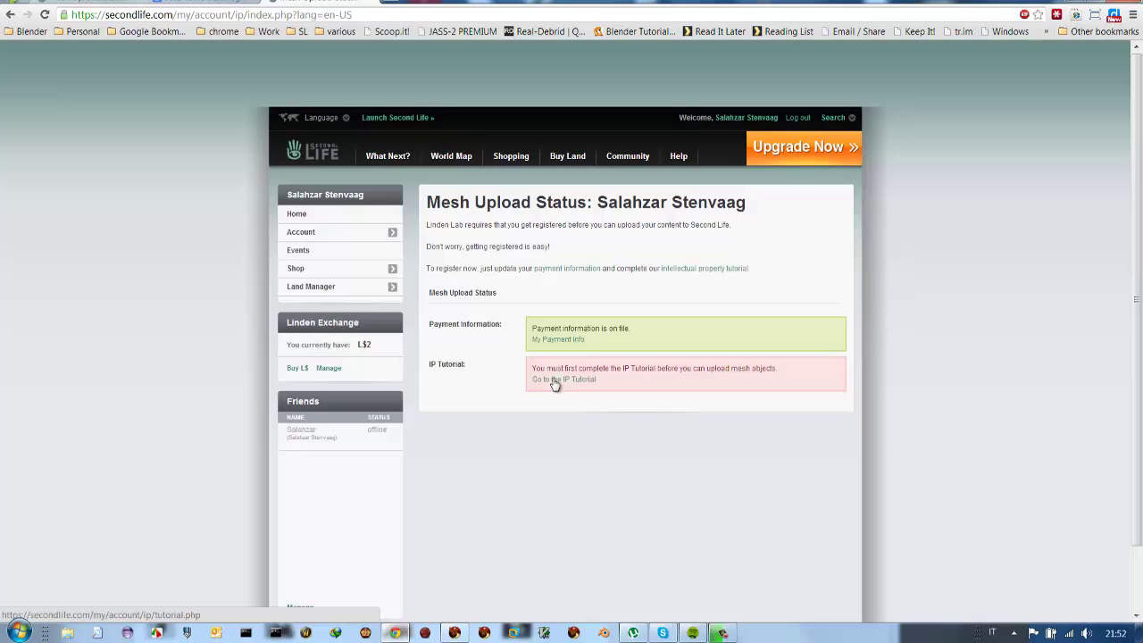
left_click(555, 382)
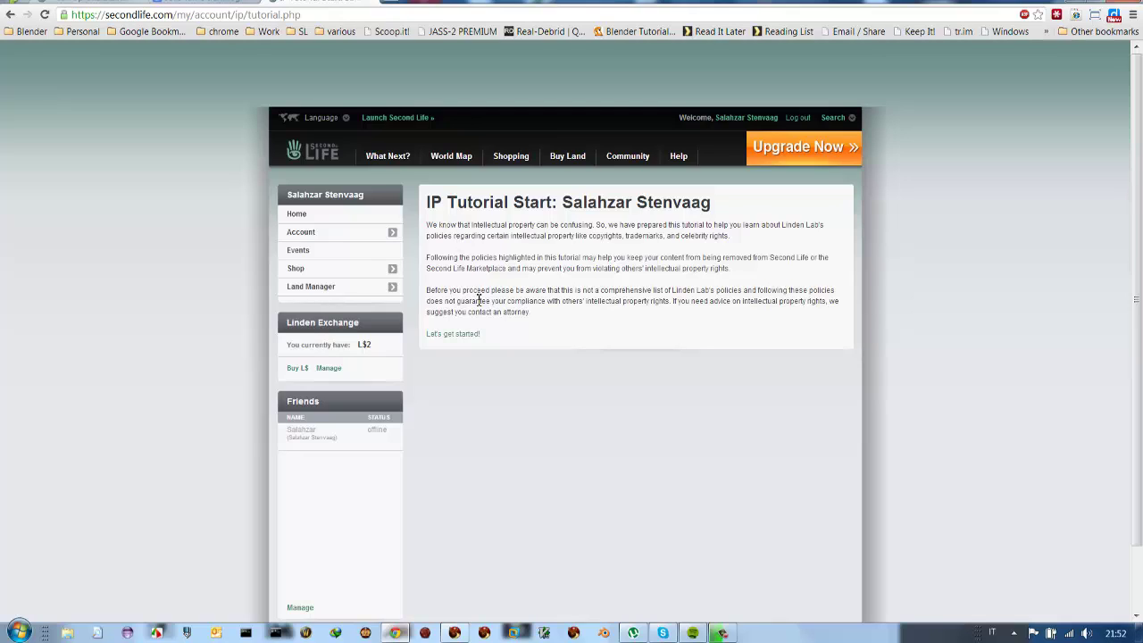
Step: Start the IP Tutorial from its Start page with 'Let's get started!'
left_click(450, 339)
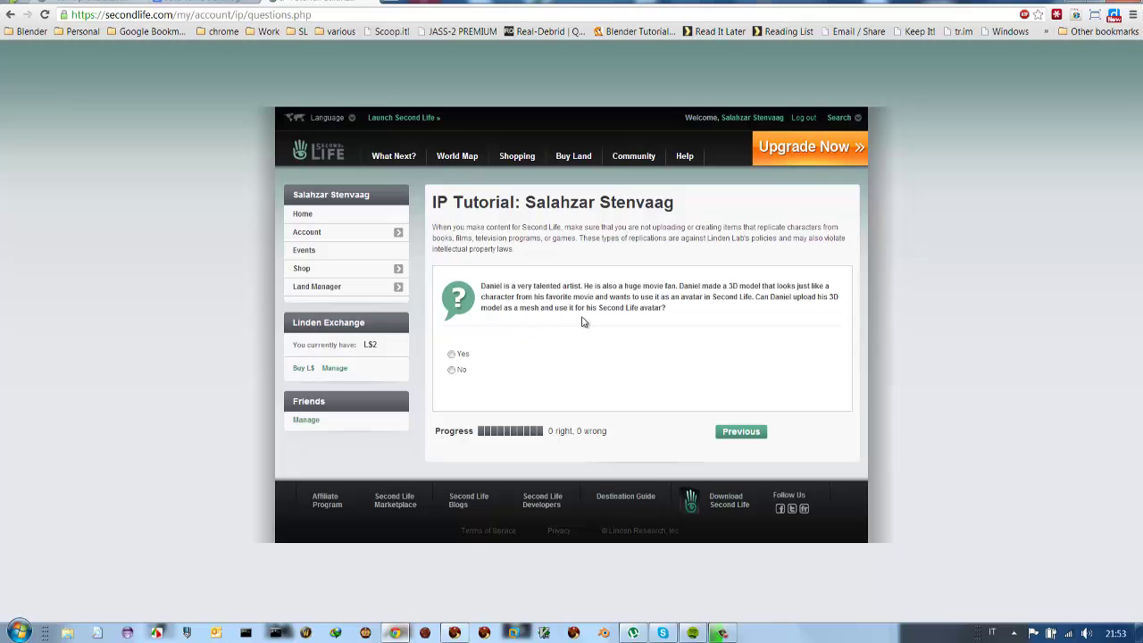
Step: Answer No to the movie-character mesh avatar question and advance to the next question
left_click(452, 371)
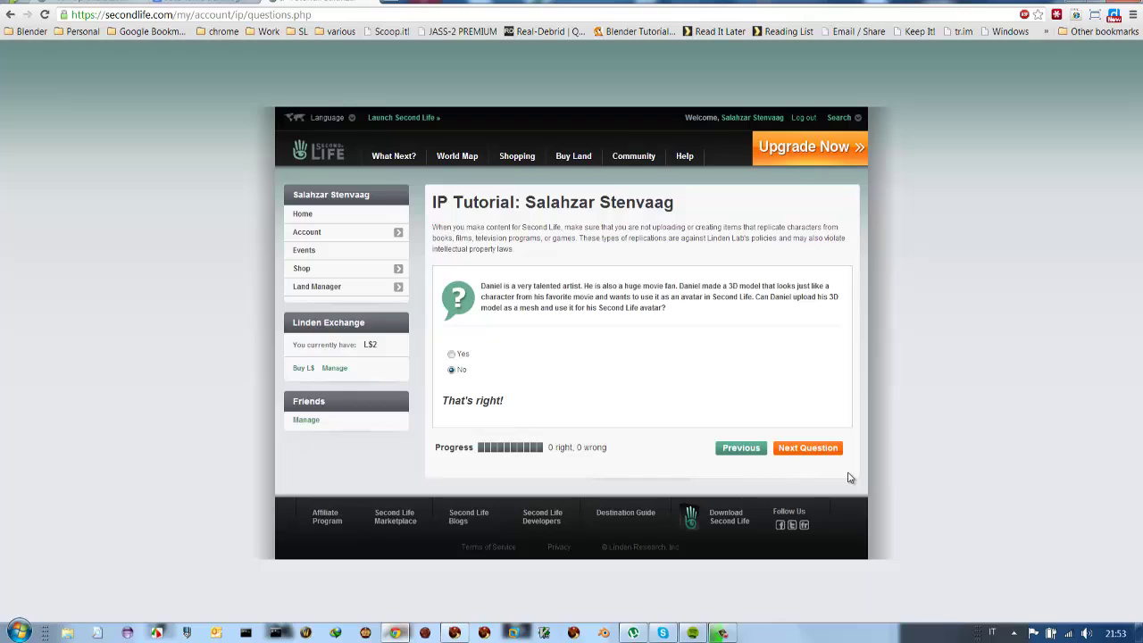
left_click(810, 454)
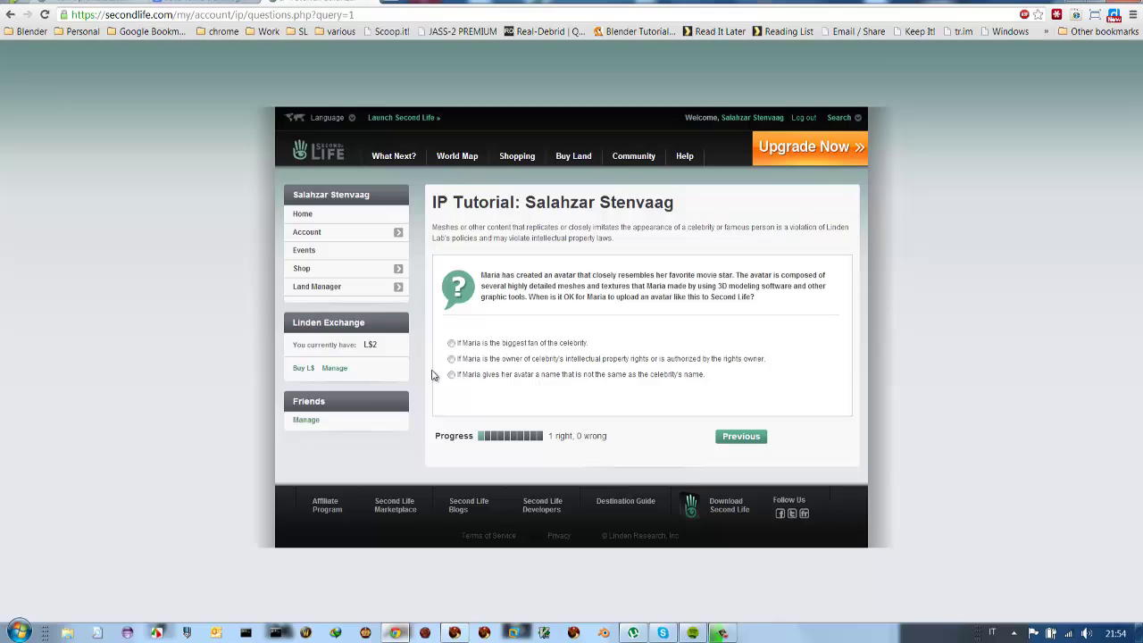
Step: Choose the rights-owner answer for the celebrity-lookalike avatar and advance
left_click(452, 359)
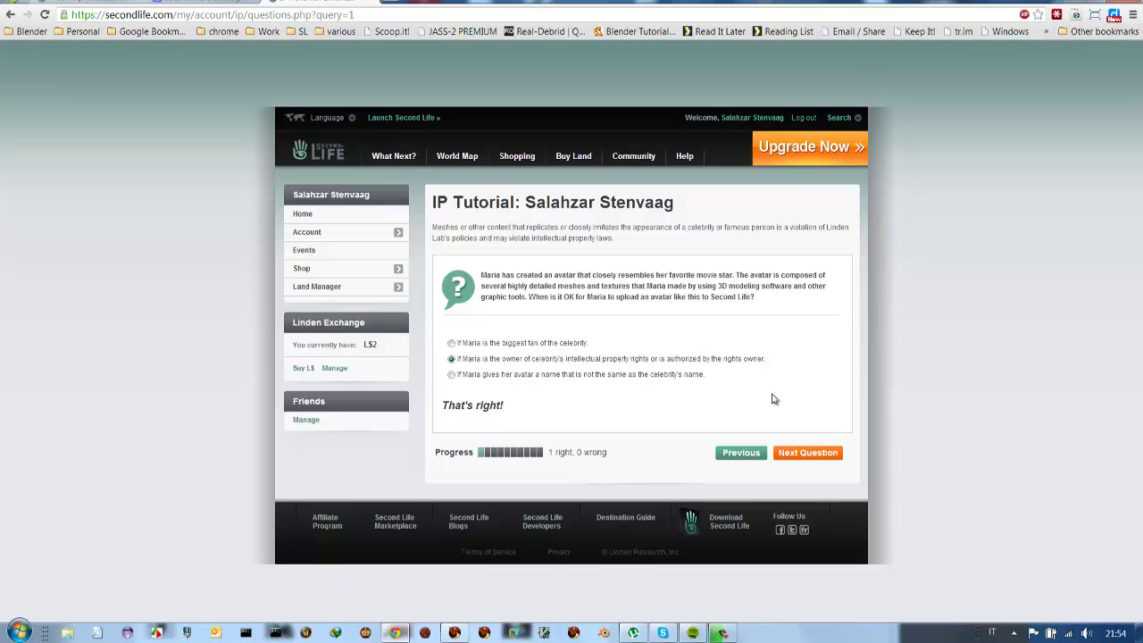
left_click(789, 455)
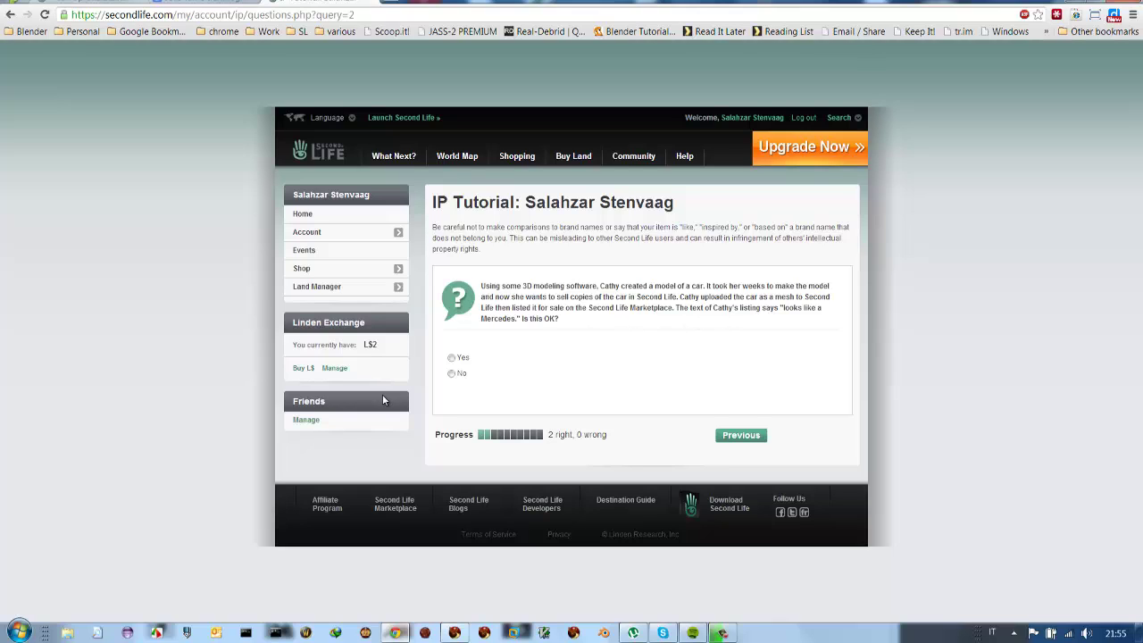
Step: Answer No to the Mercedes-lookalike car listing question and advance
left_click(452, 373)
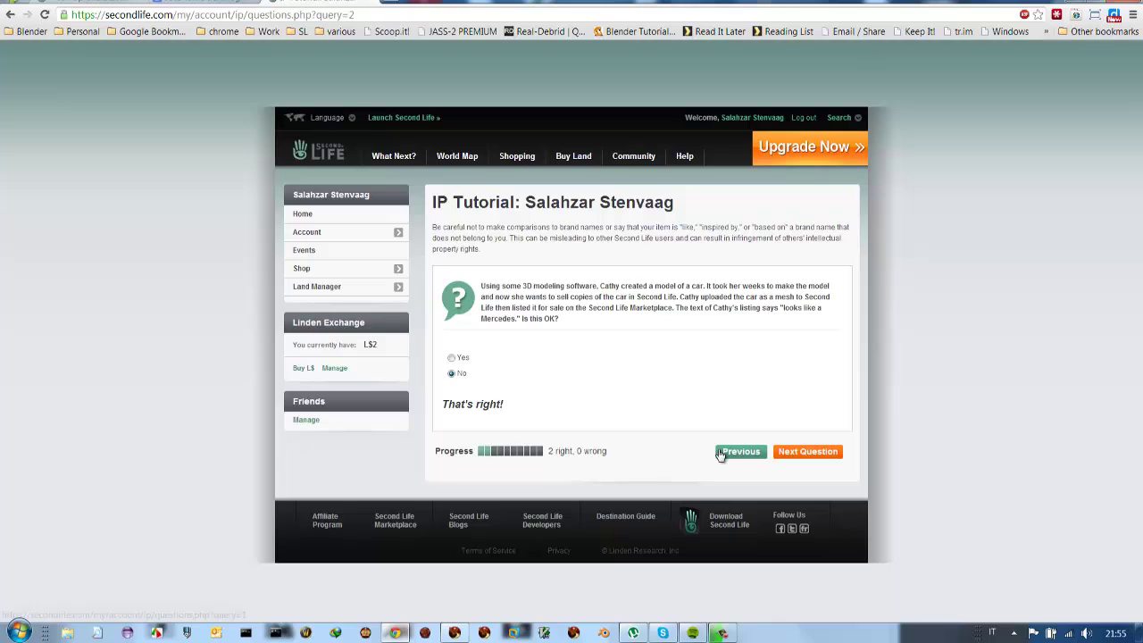
left_click(820, 455)
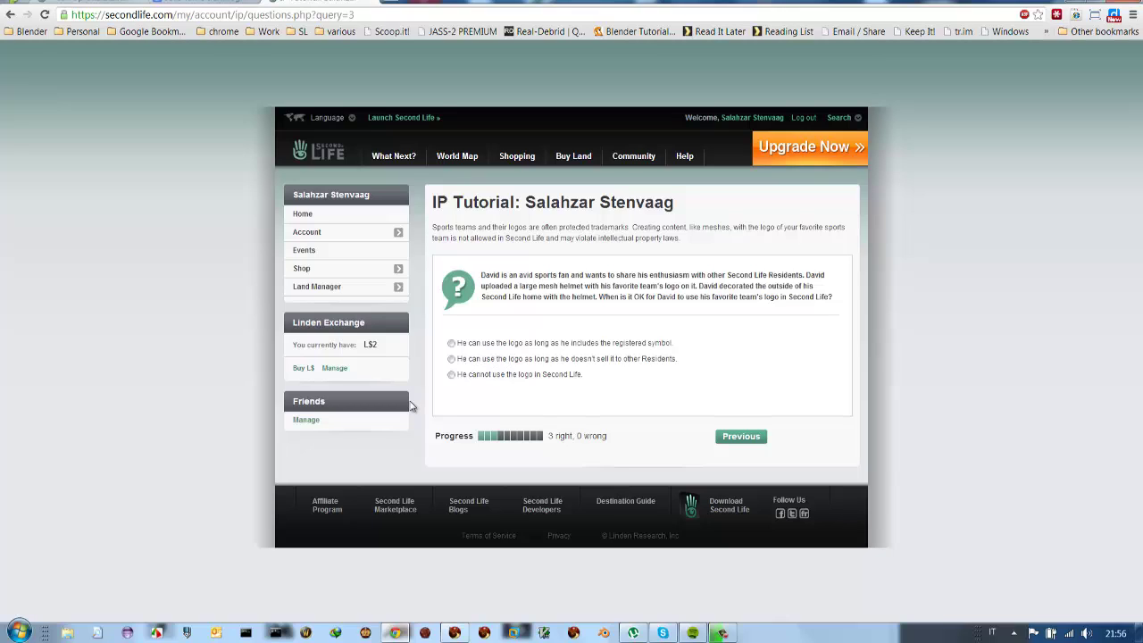
Step: Answer 'He cannot use the logo in Second Life' to the sports-logo helmet question and advance
left_click(452, 376)
left_click(790, 456)
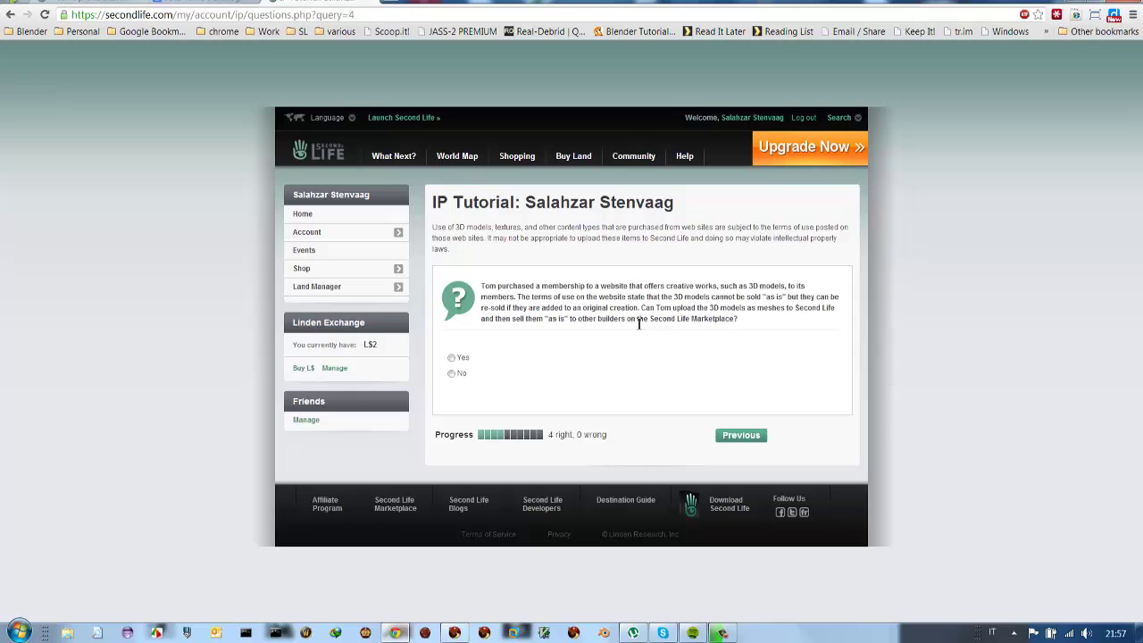
Step: Answer No to reselling website-bought 3D models as meshes, then advance
left_click(451, 374)
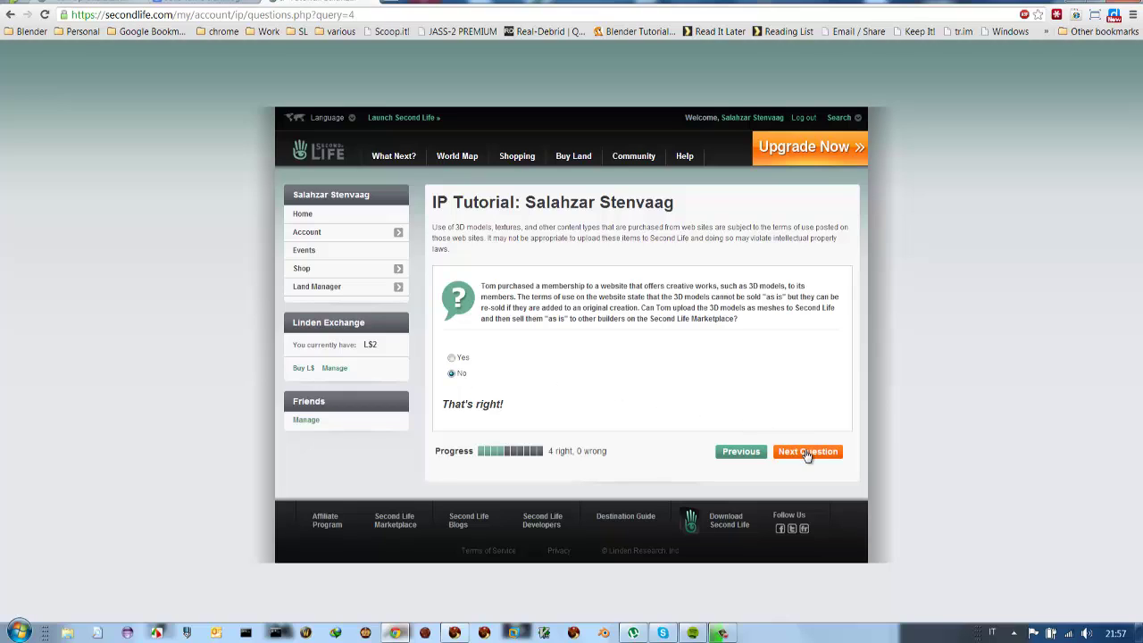
left_click(806, 453)
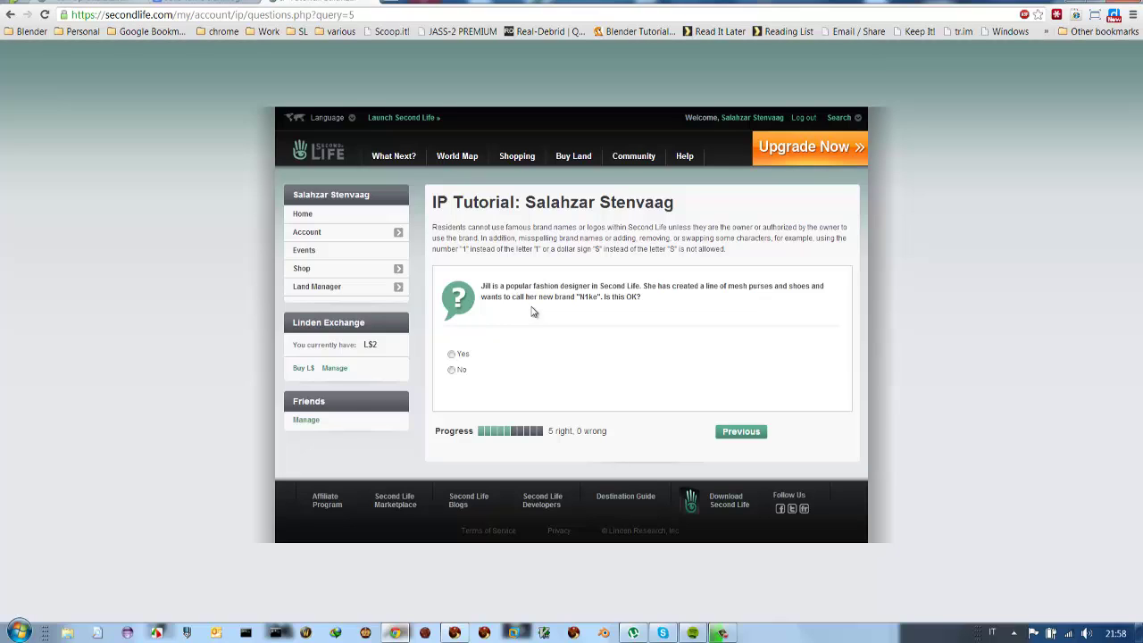
Step: Answer No to the 'N1ke' fashion brand question and advance
left_click(452, 374)
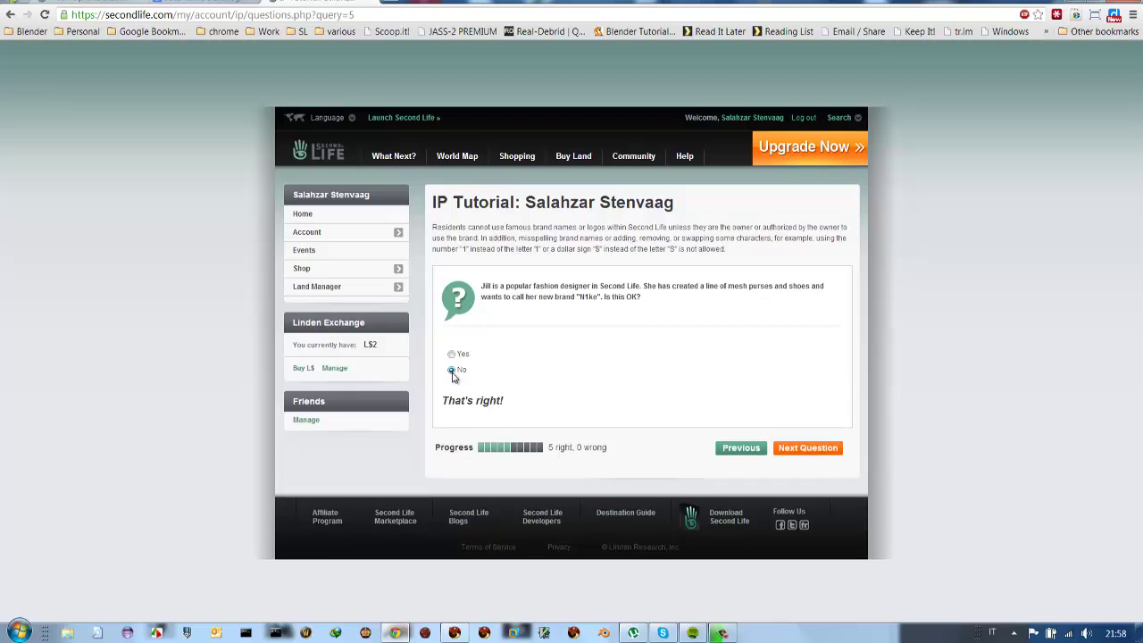
left_click(808, 452)
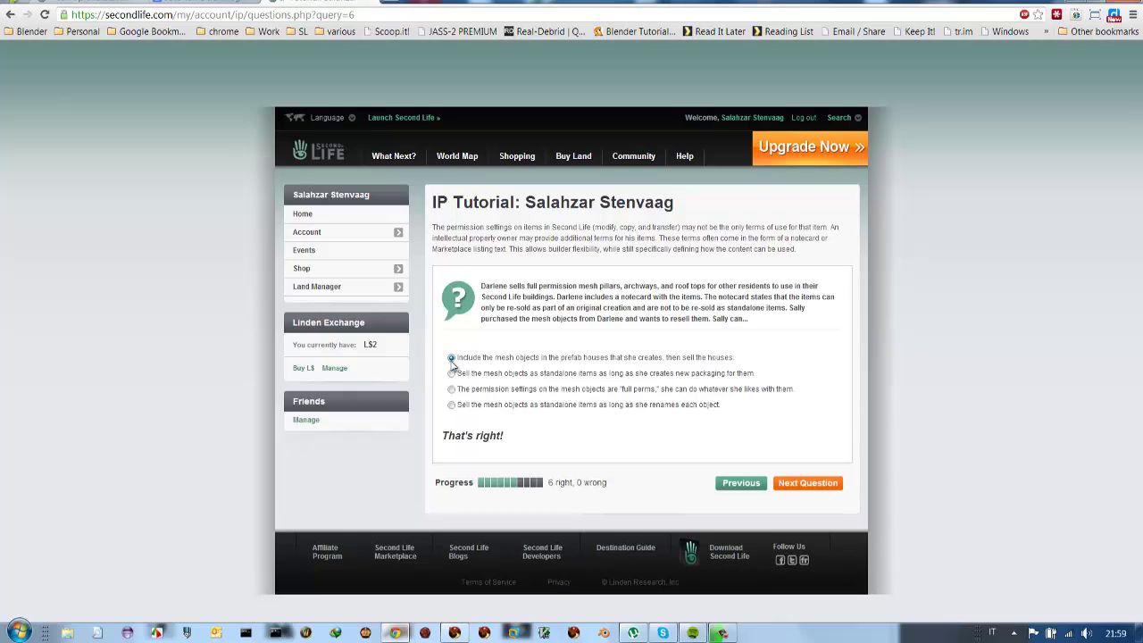
Step: Move on from the prefab-houses mesh answer to the teddy bear songs question
left_click(819, 486)
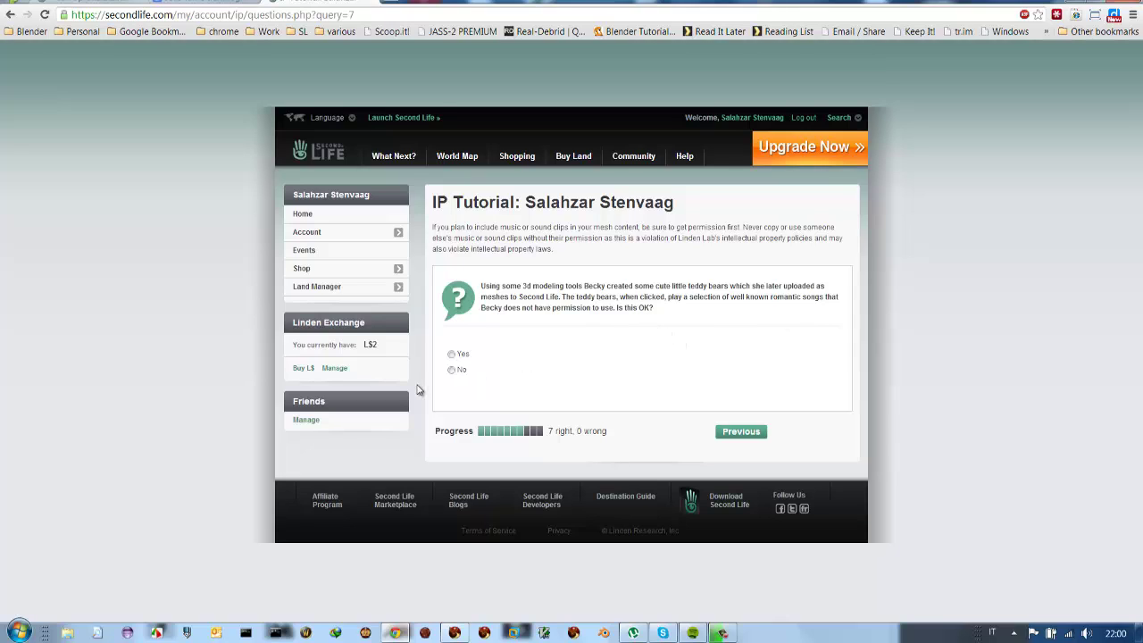
Step: Answer No to the teddy bears playing unlicensed songs question and advance
left_click(452, 370)
left_click(452, 371)
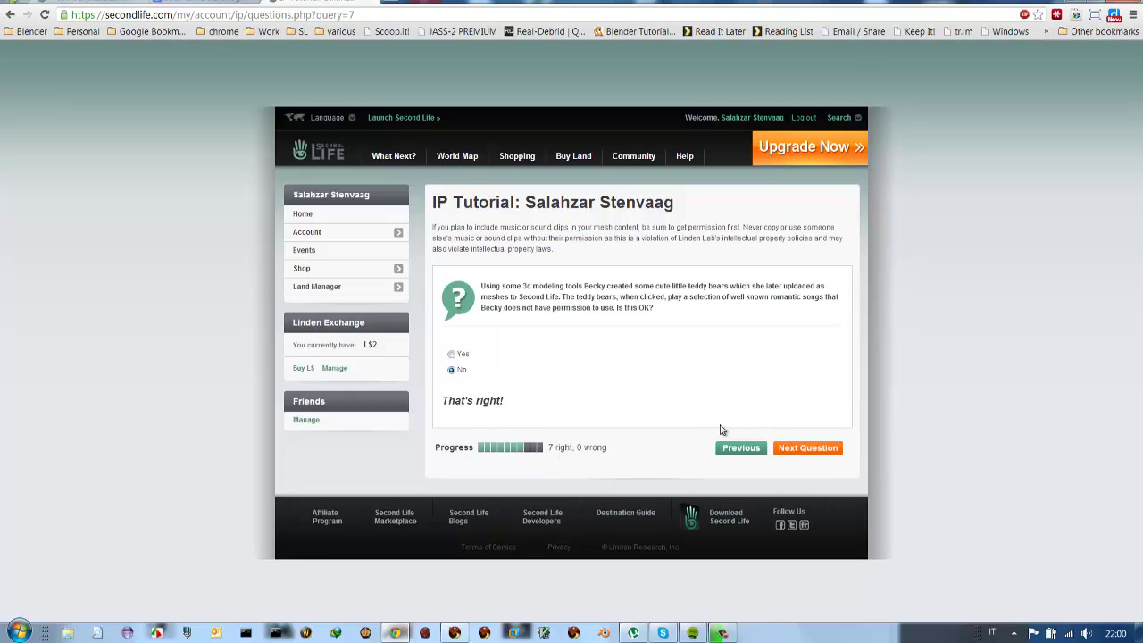
left_click(815, 456)
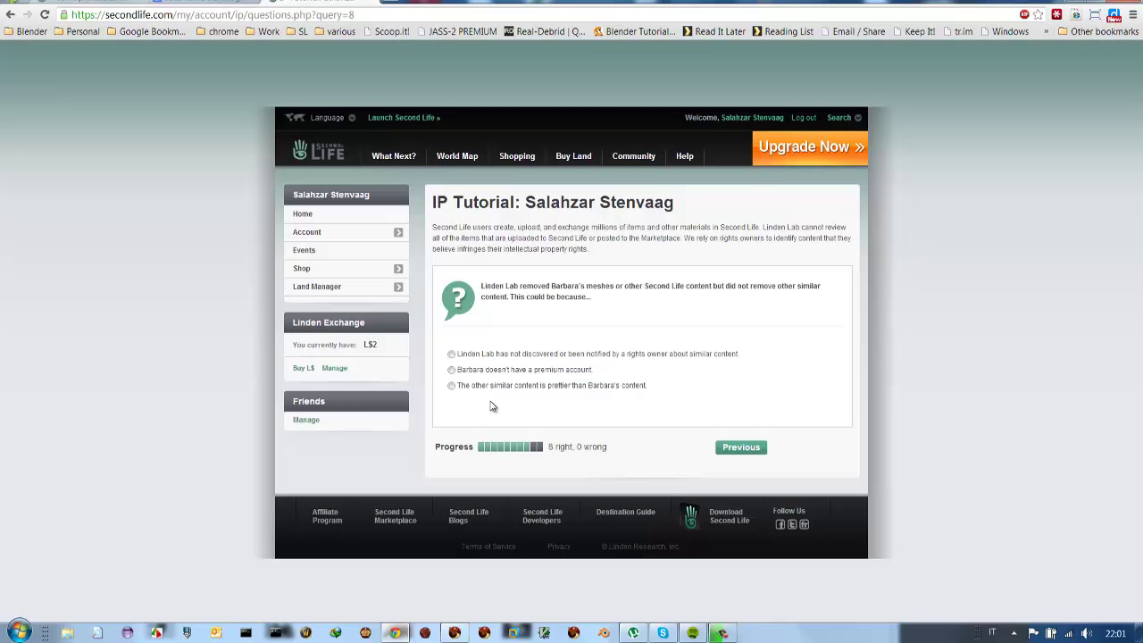
Step: Answer that Linden Lab hasn't discovered or been notified of similar content, then advance
left_click(451, 354)
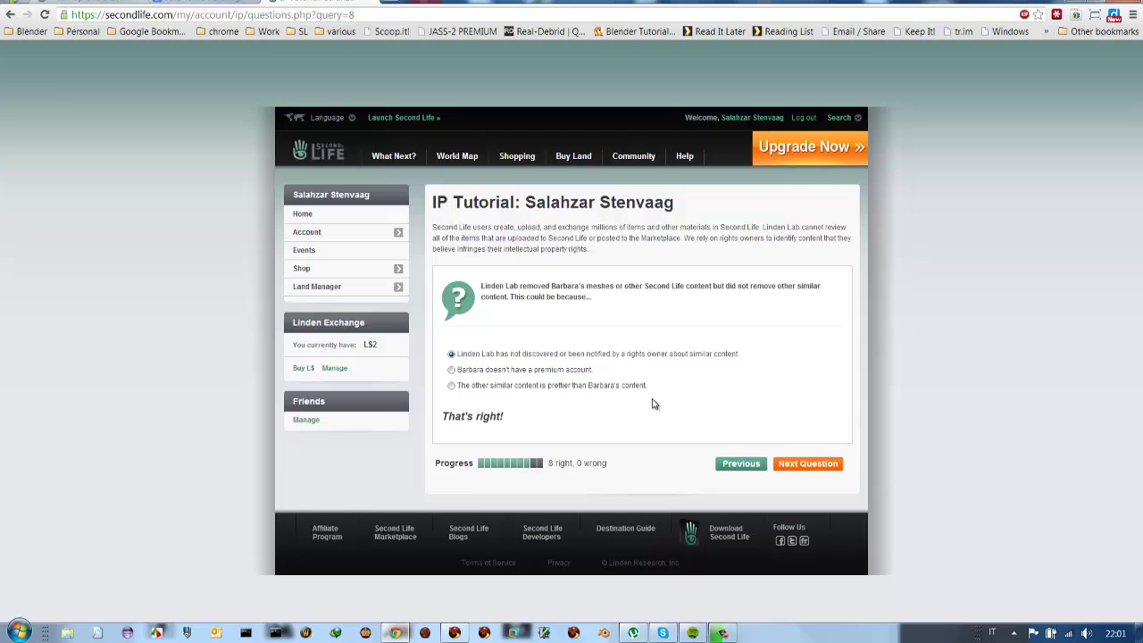
left_click(807, 465)
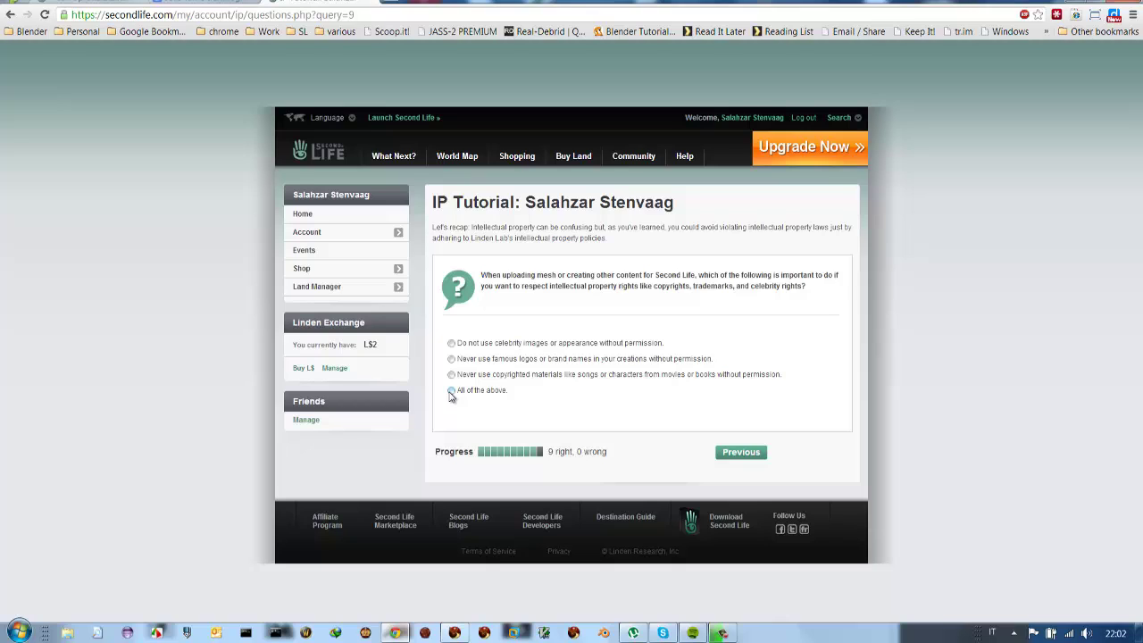
Step: Answer 'All of the above' to the last question and view the 10/10 tutorial score
left_click(451, 391)
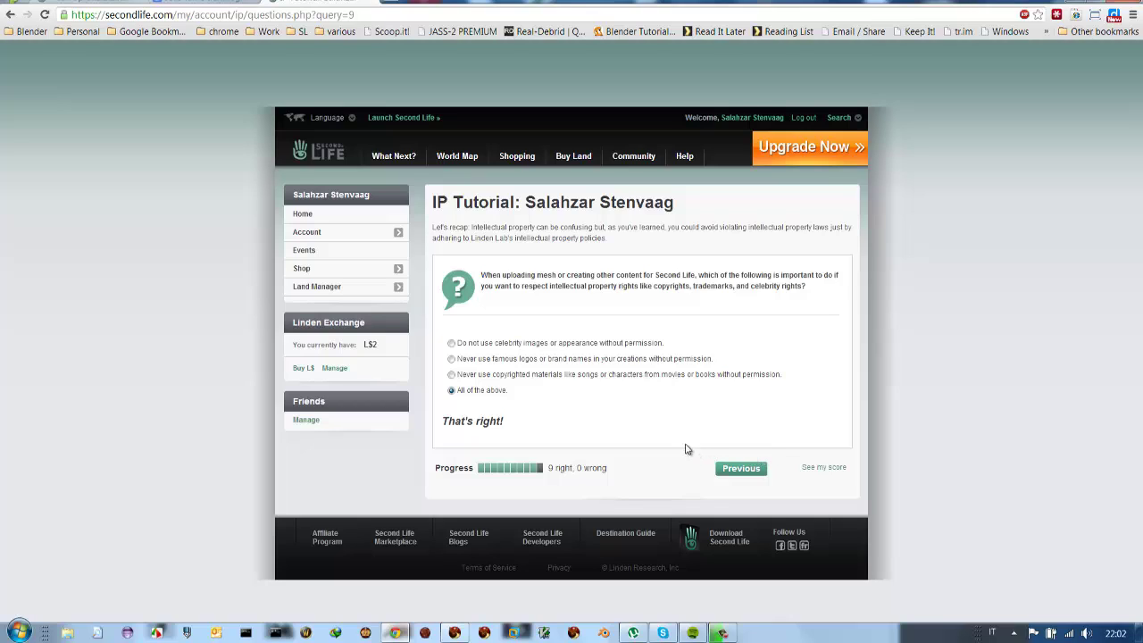
left_click(814, 469)
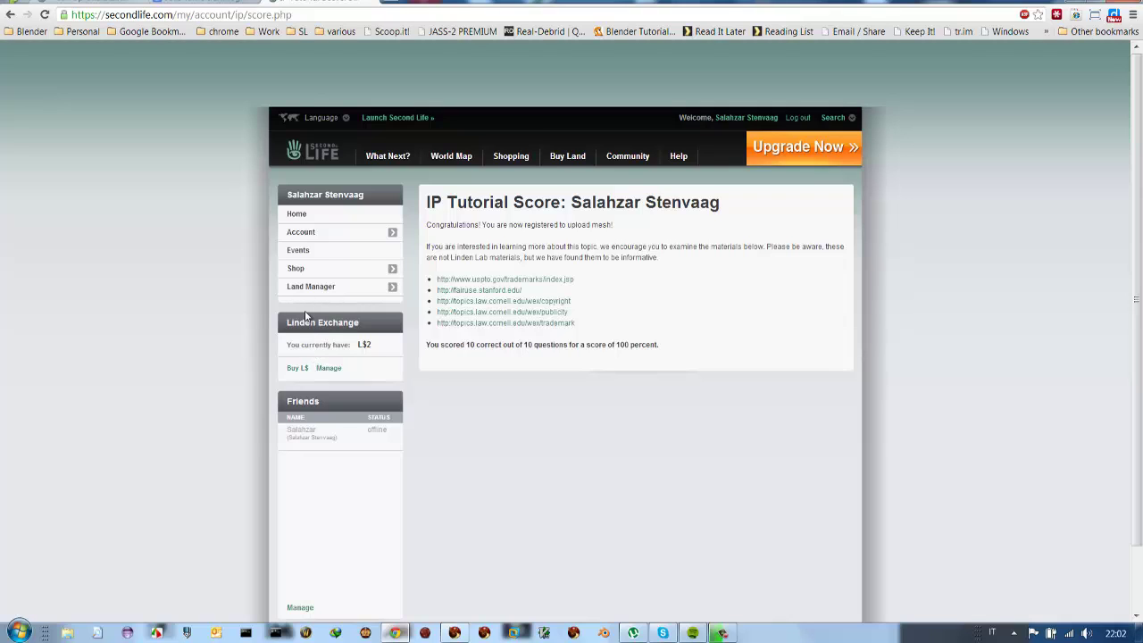
Step: Check that Mesh Upload Status shows payment on file and tutorial complete, then return to Firestorm
left_click(308, 236)
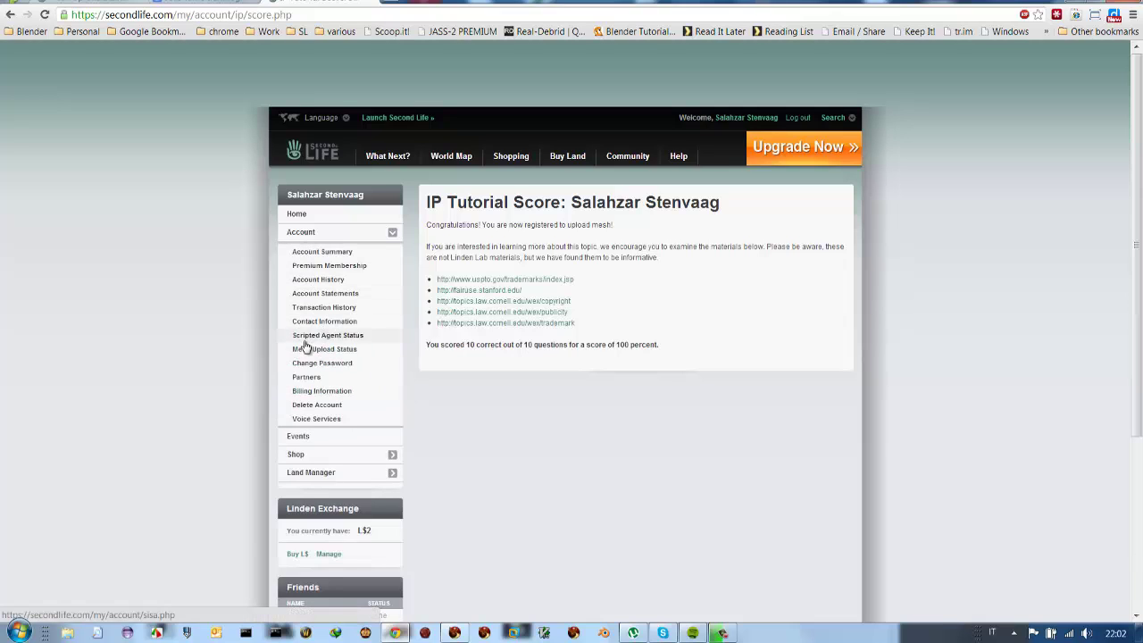
left_click(306, 349)
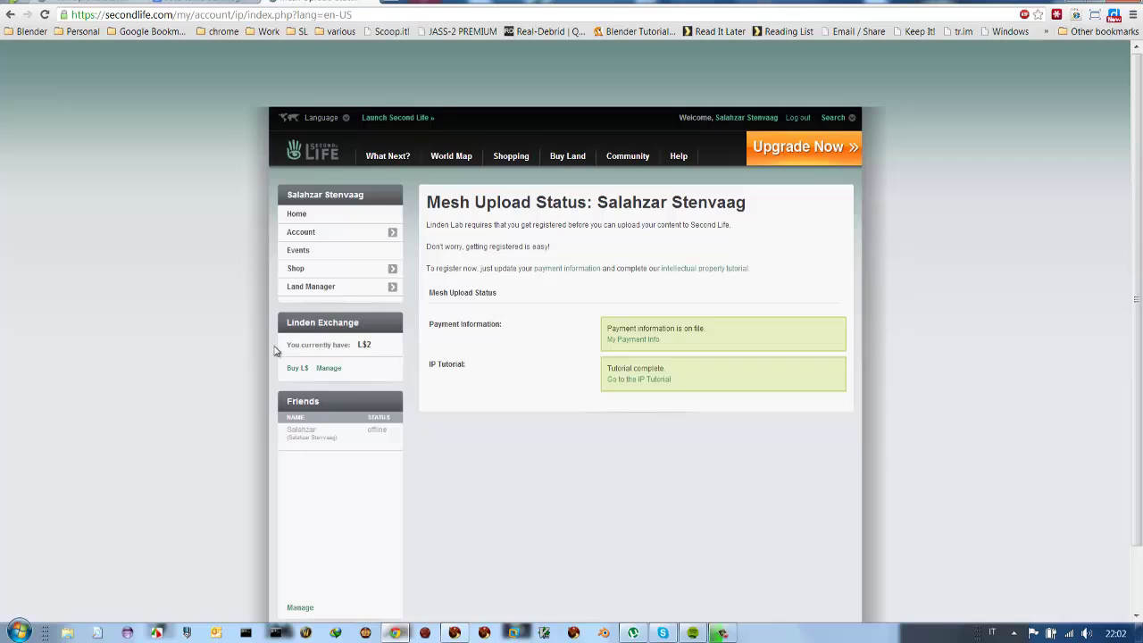
left_click(627, 325)
left_click(454, 632)
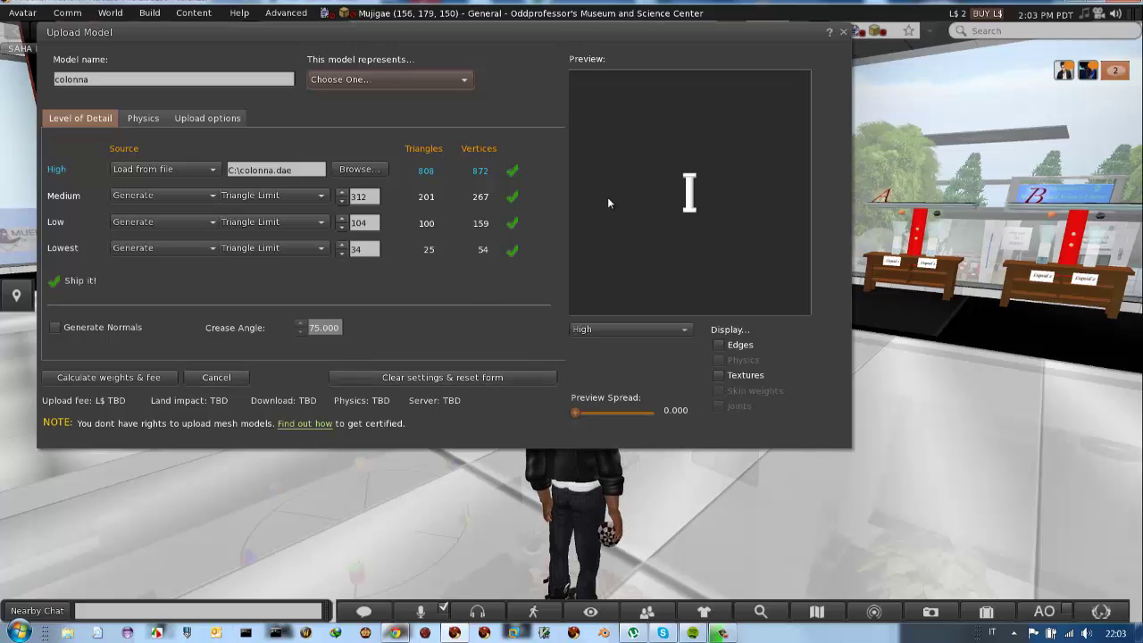
Step: Restart the mesh upload with C:\colonna.dae loaded, 808 triangles at High detail
left_click(843, 32)
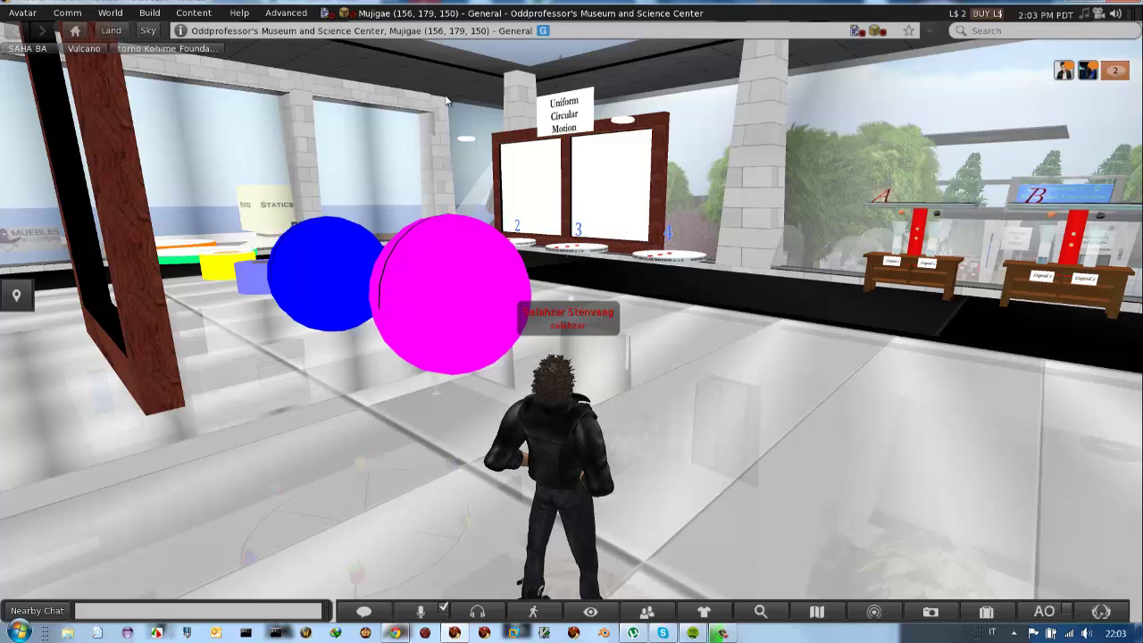
left_click(30, 14)
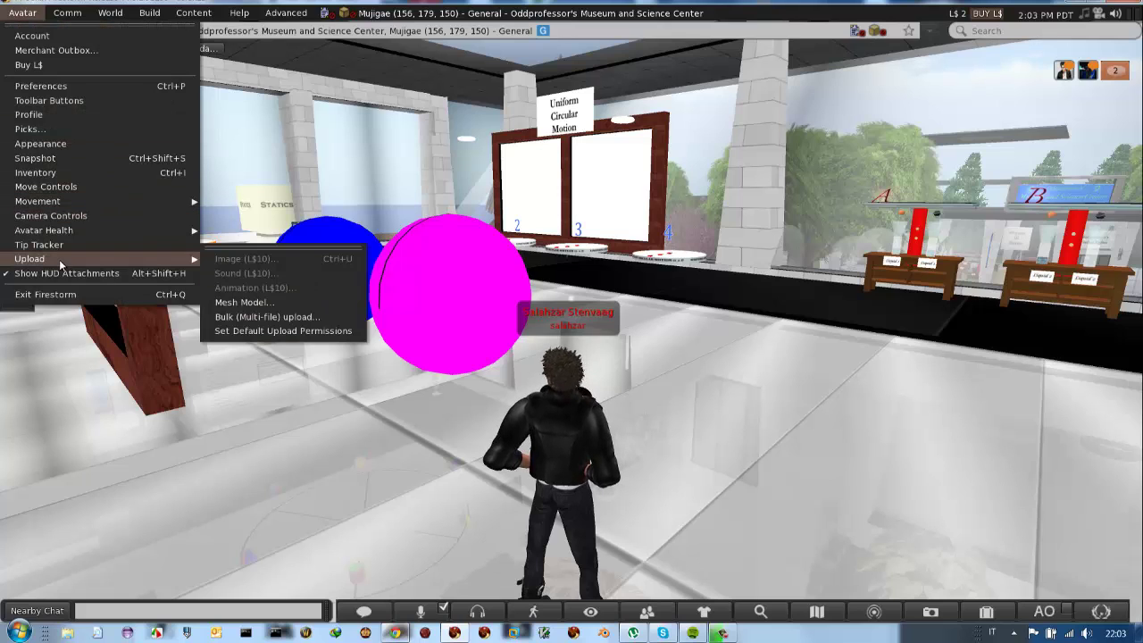
mouse_move(29, 258)
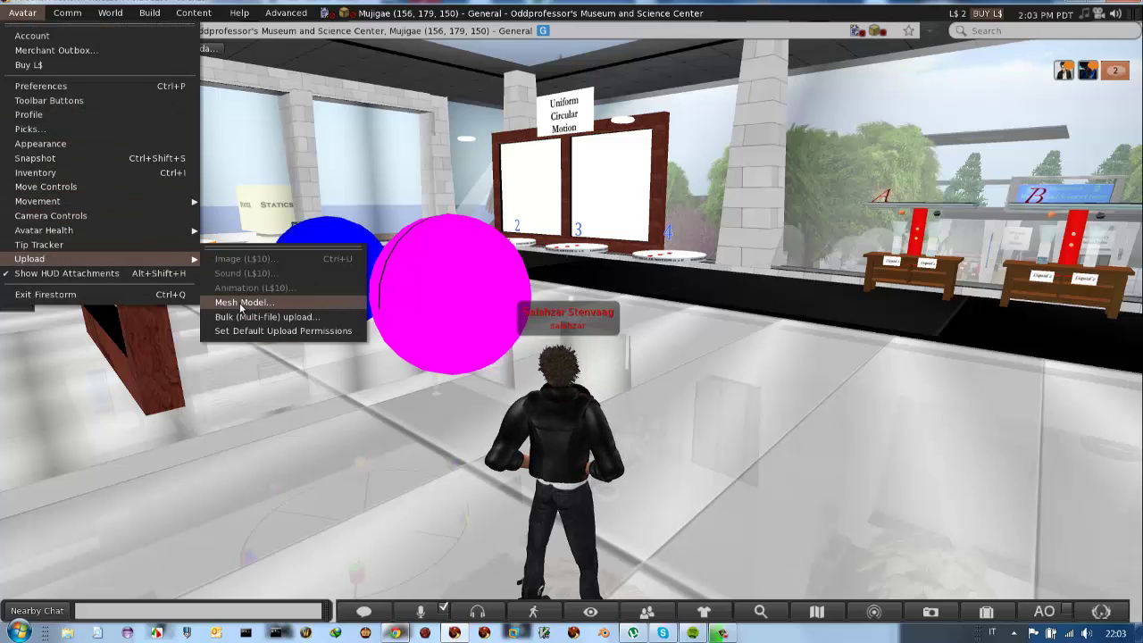
left_click(240, 304)
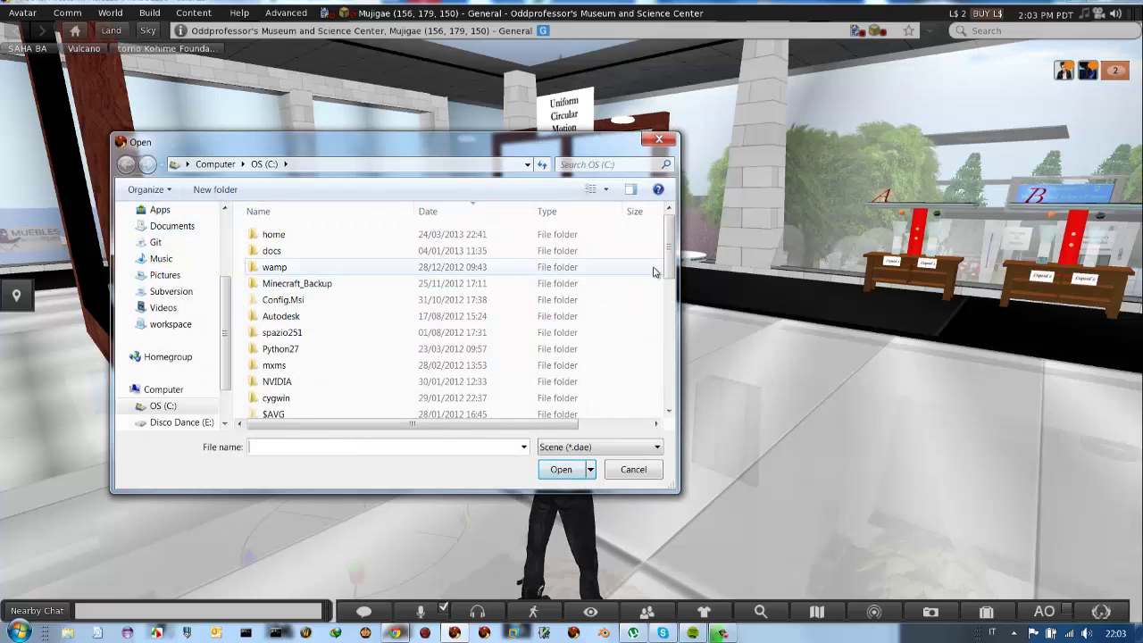
left_click_drag(669, 245, 669, 438)
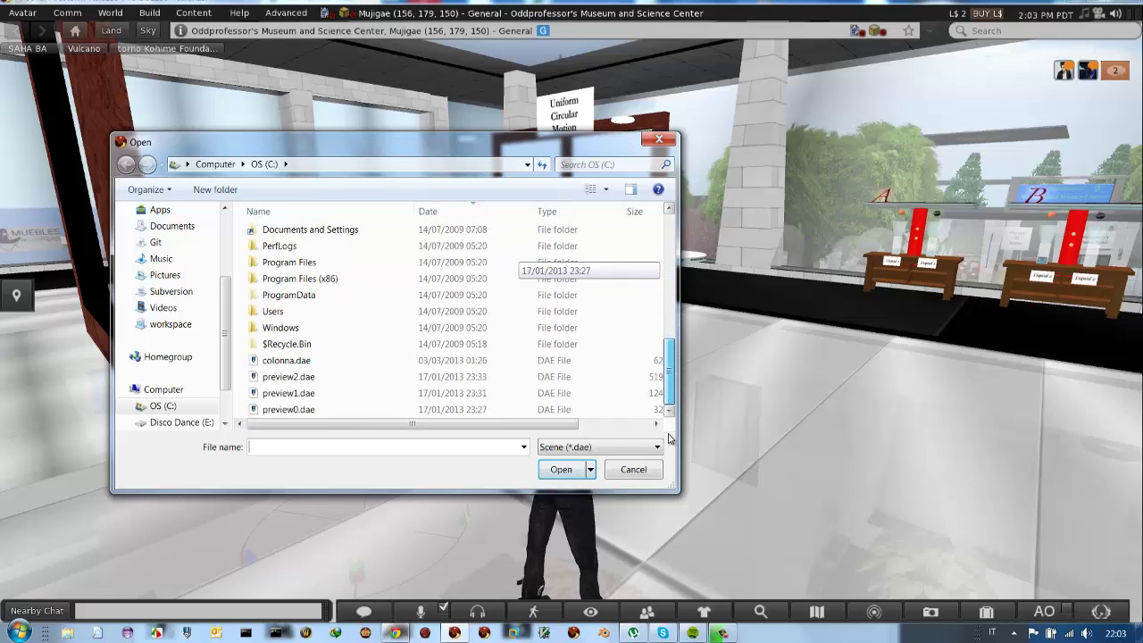
left_click(314, 360)
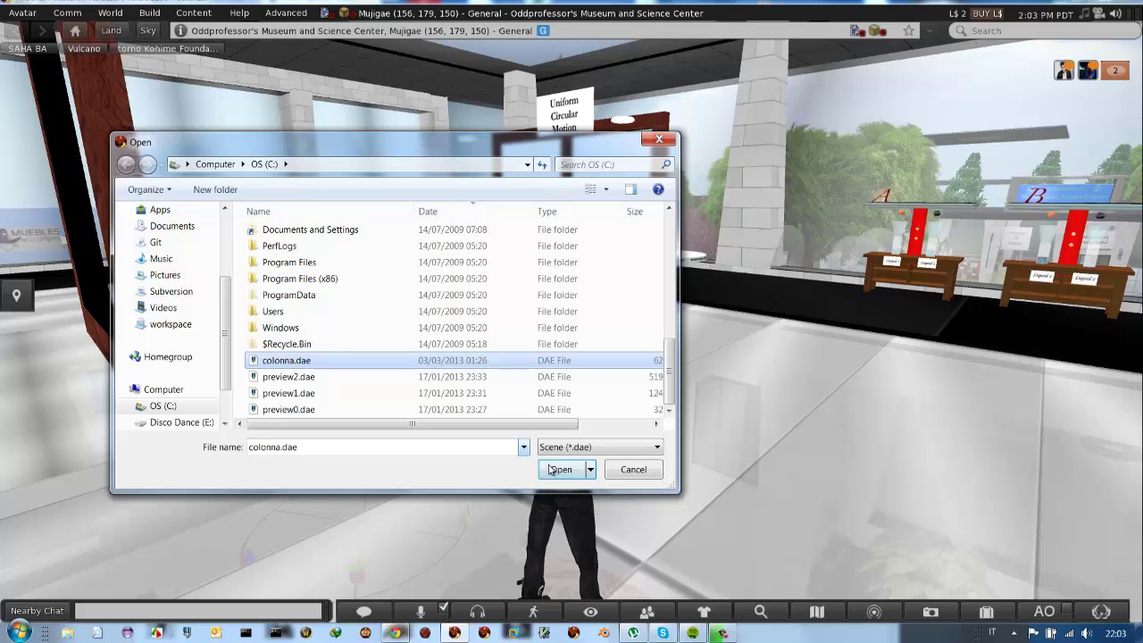
left_click(550, 467)
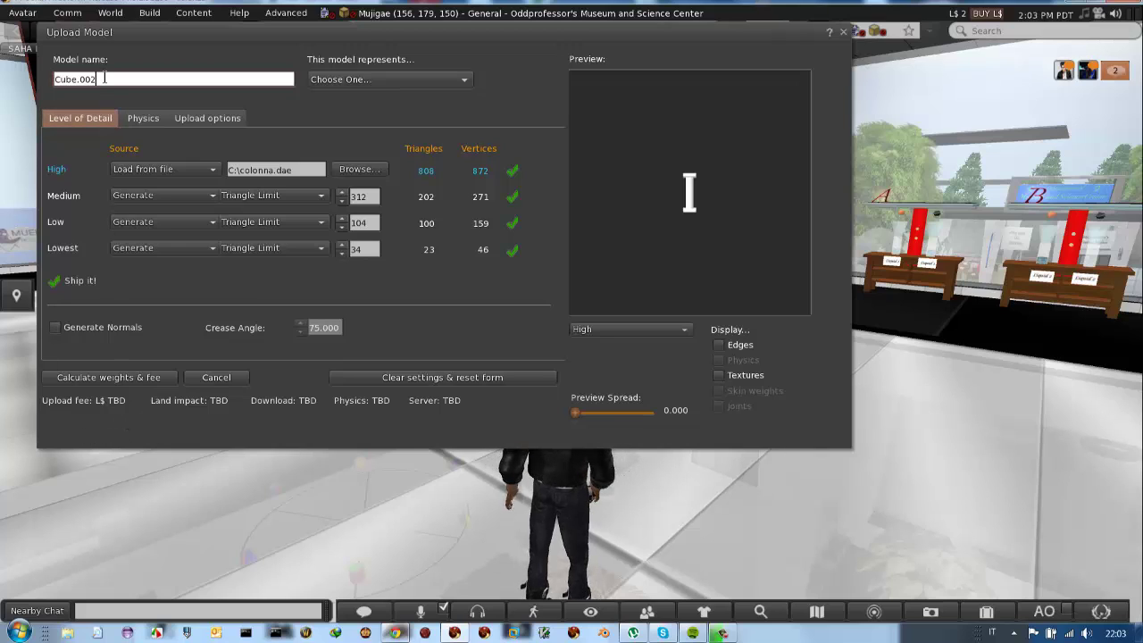
Step: Replace the model name Cube.002 with 'colonna'
key("BackSpace")
key("BackSpace")
key("BackSpace")
key("BackSpace")
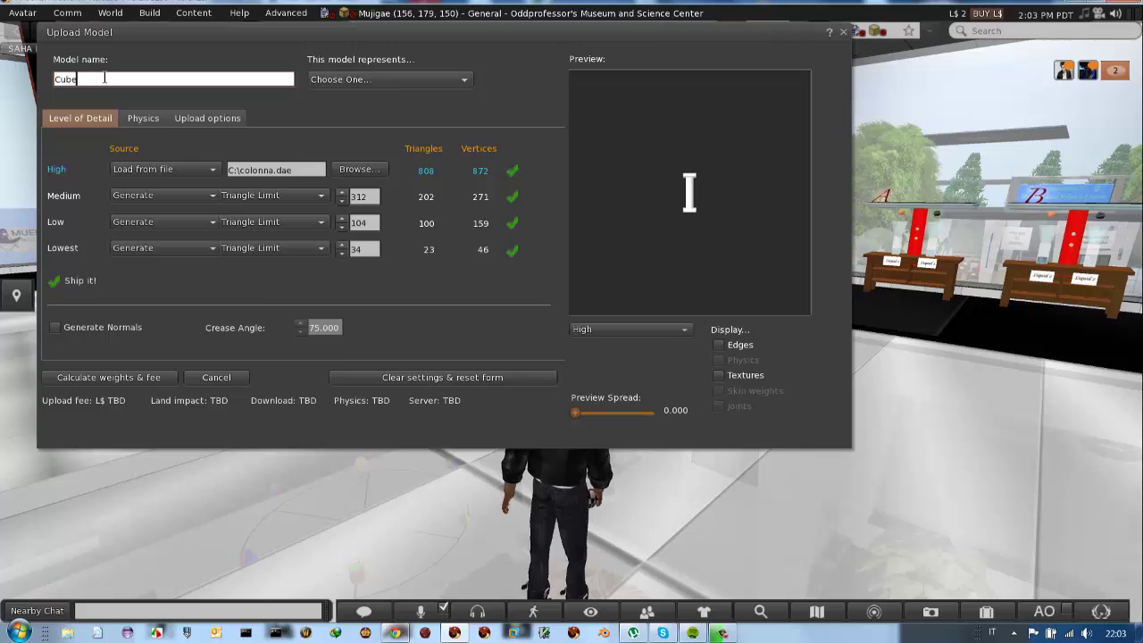
key("BackSpace")
key("BackSpace")
key("BackSpace")
type("colo")
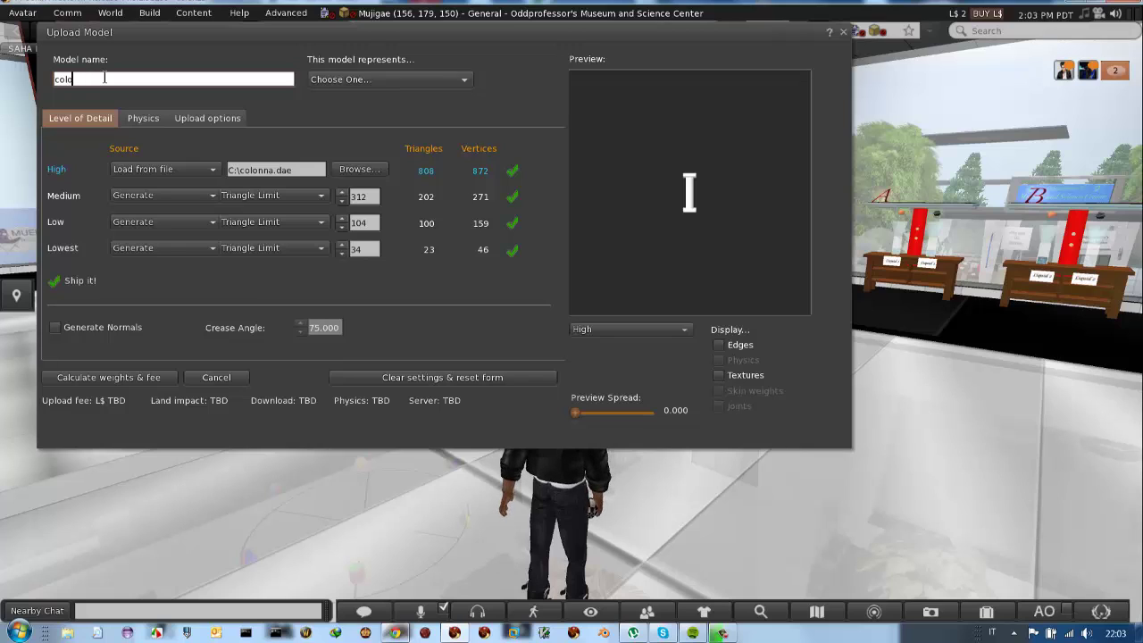
type("nna")
key("Tab")
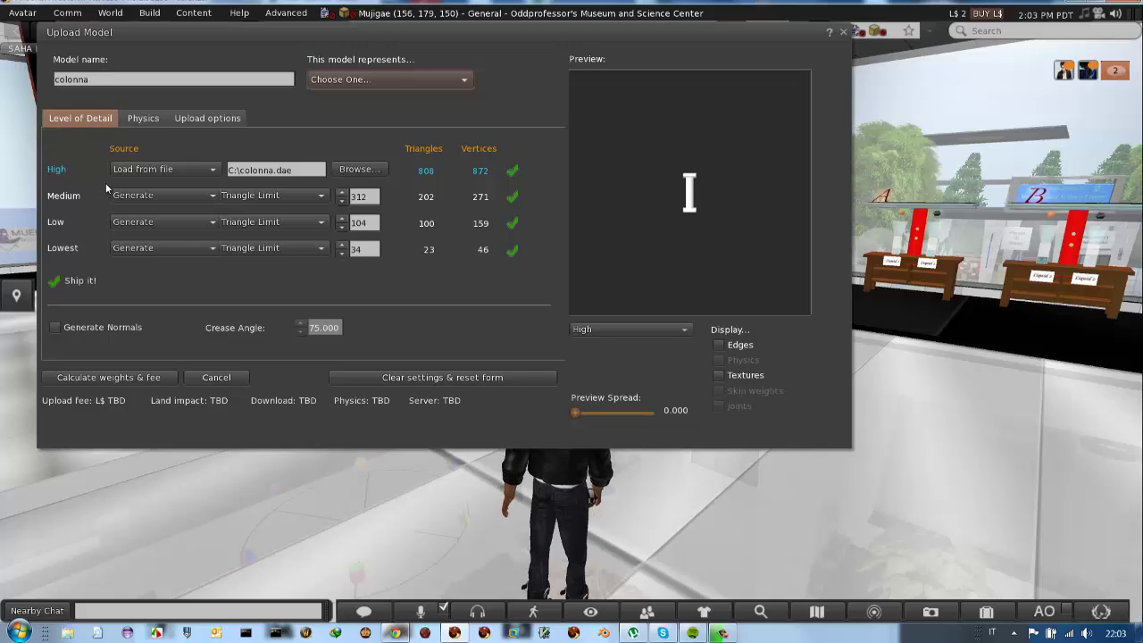
Step: Set Medium and Low detail sources to 'Use LoD above' and calculate weights and fee
left_click(171, 199)
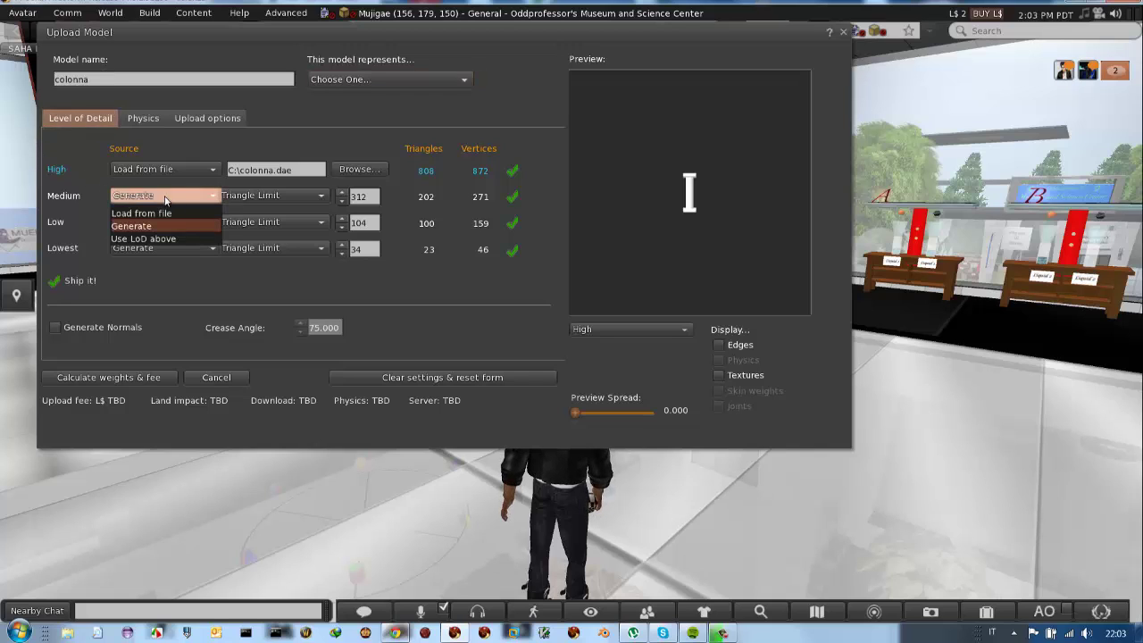
left_click(151, 247)
left_click(158, 223)
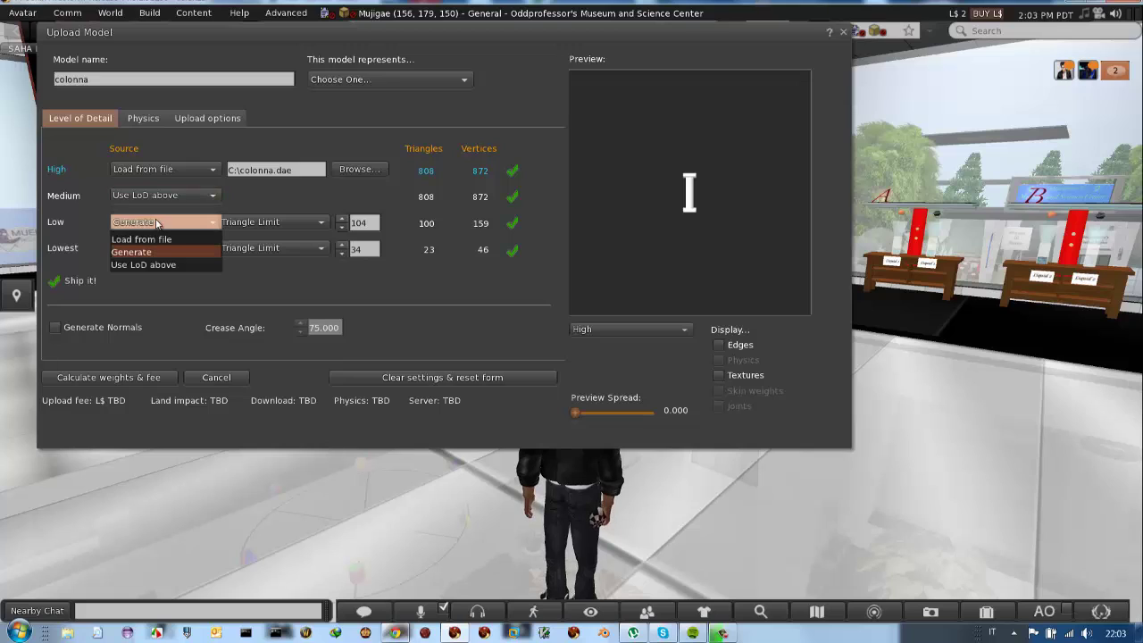
left_click(150, 264)
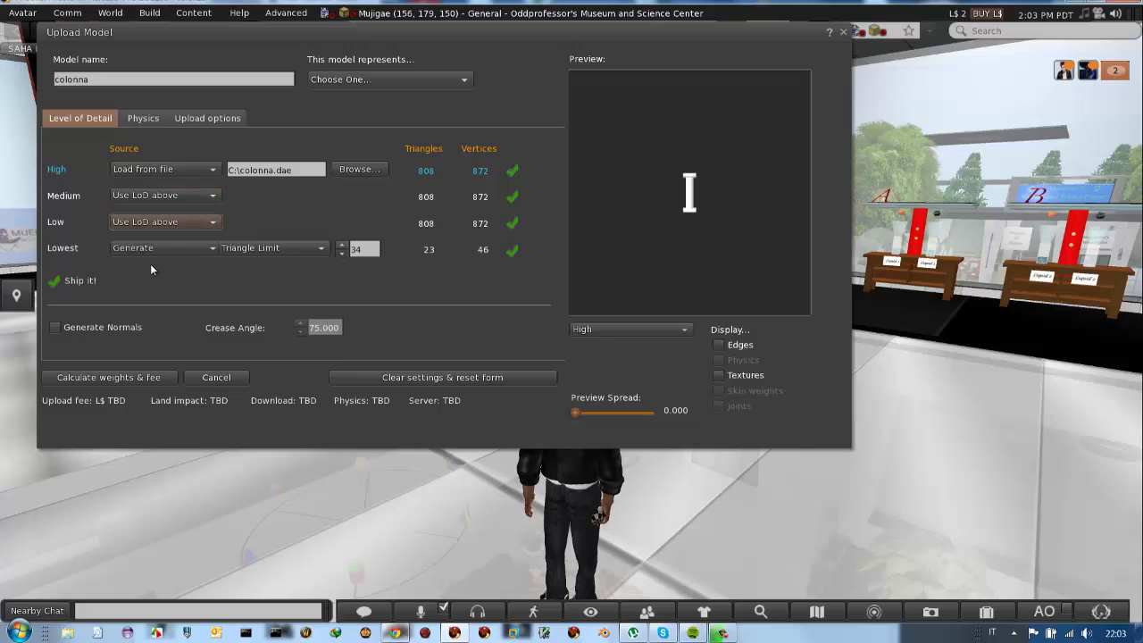
left_click(133, 370)
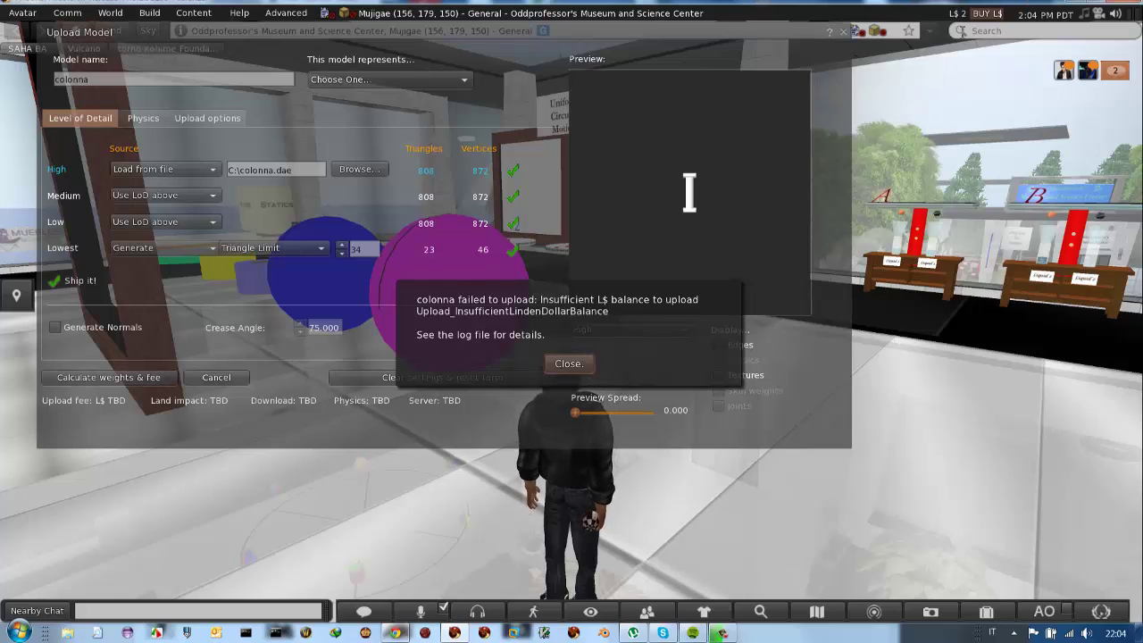
Step: Dismiss the insufficient L$ error and close the Upload Model window
left_click(568, 363)
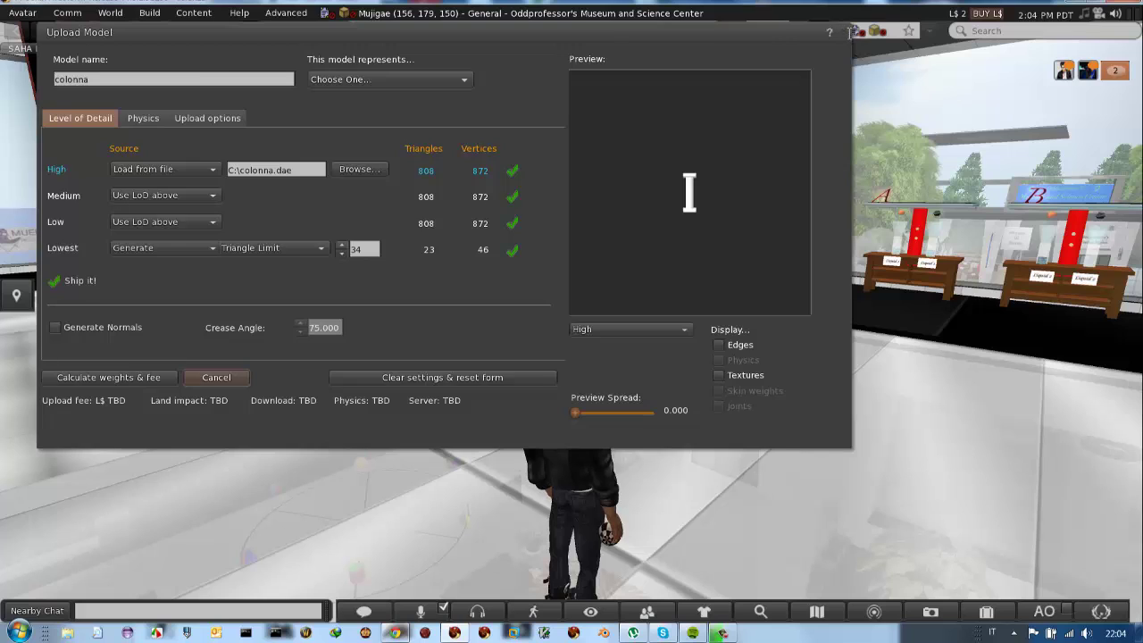
left_click(843, 31)
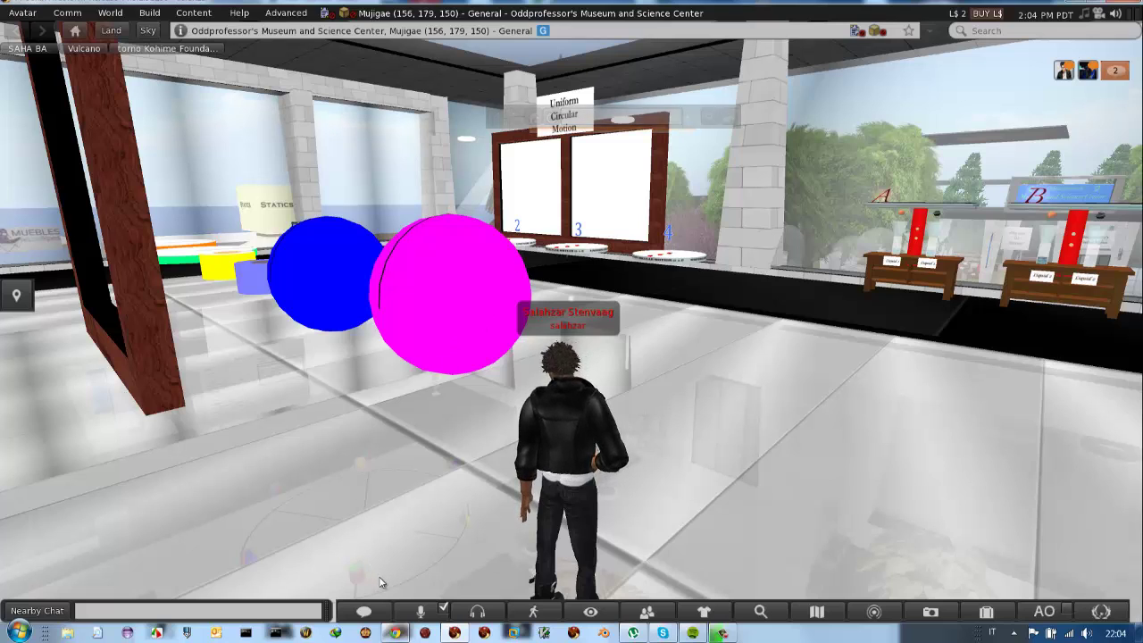
Step: Bring Chrome forward and switch to the Google results for 'secondlife aditi login'
left_click(393, 633)
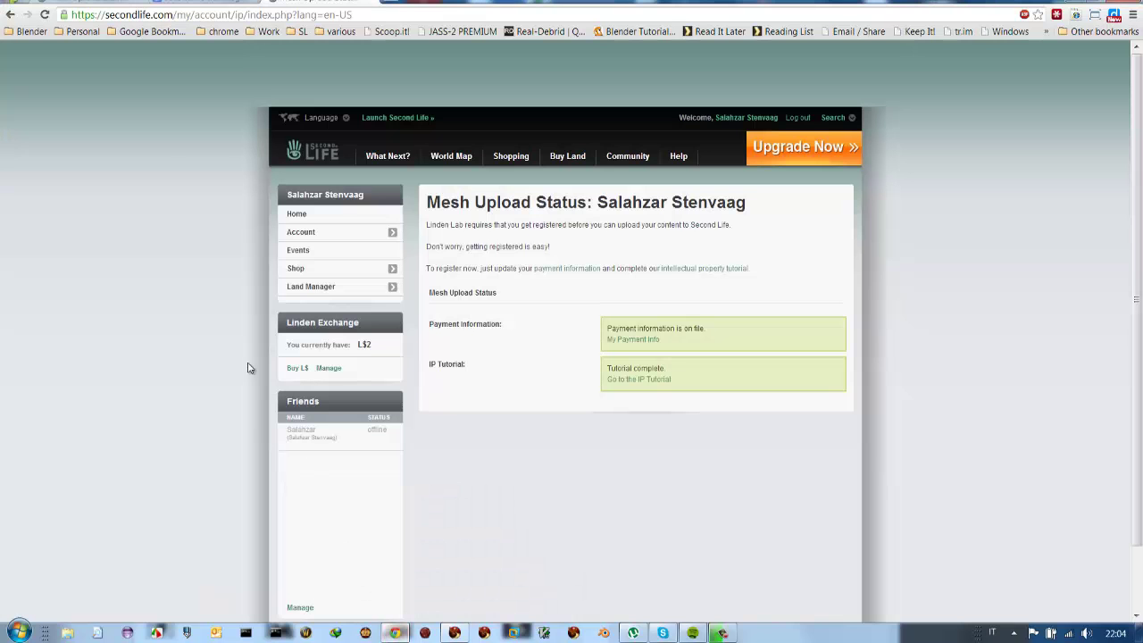
left_click(202, 2)
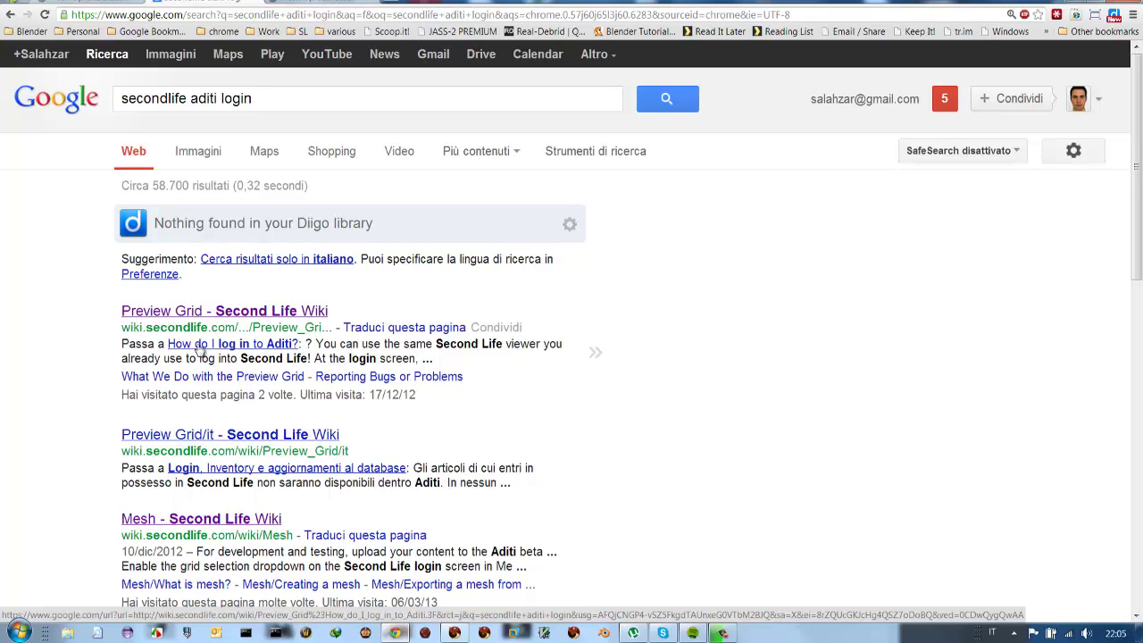
mouse_move(200, 519)
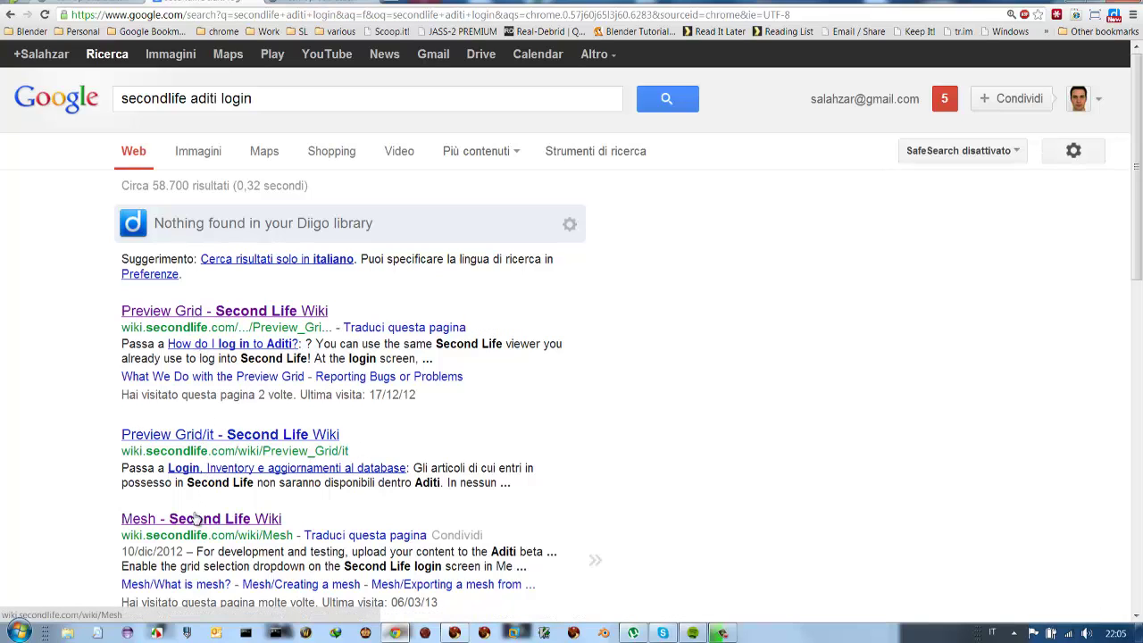
Step: Open the wiki's Mesh page and follow 'Mesh Tutorial for the Beta Grid (Aditi)' to sign-in
left_click(195, 521)
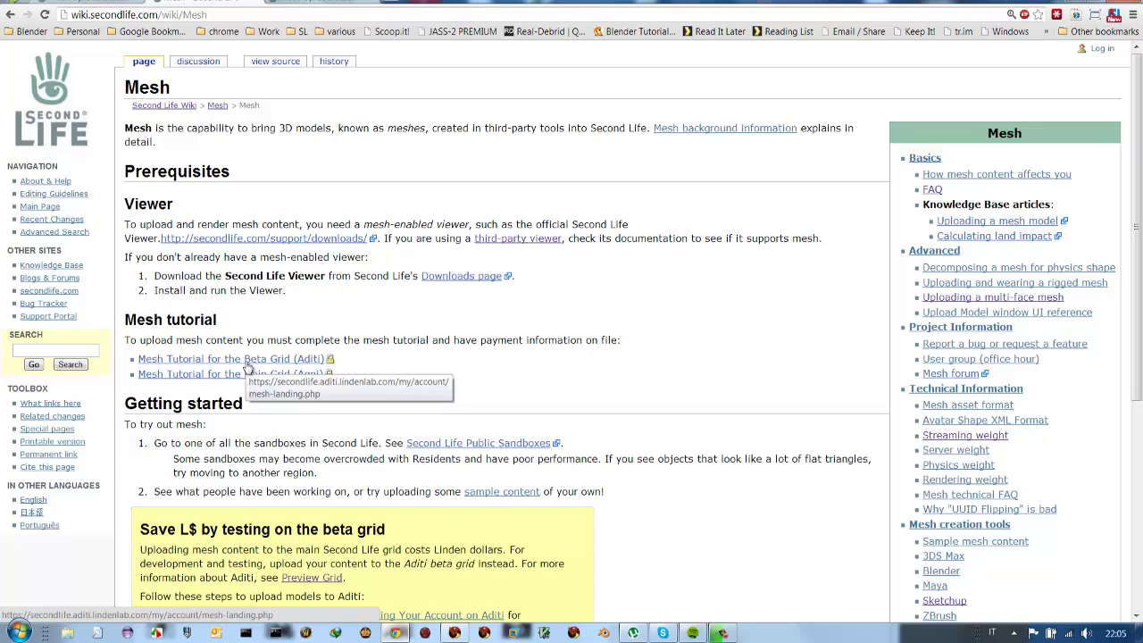
left_click(248, 368)
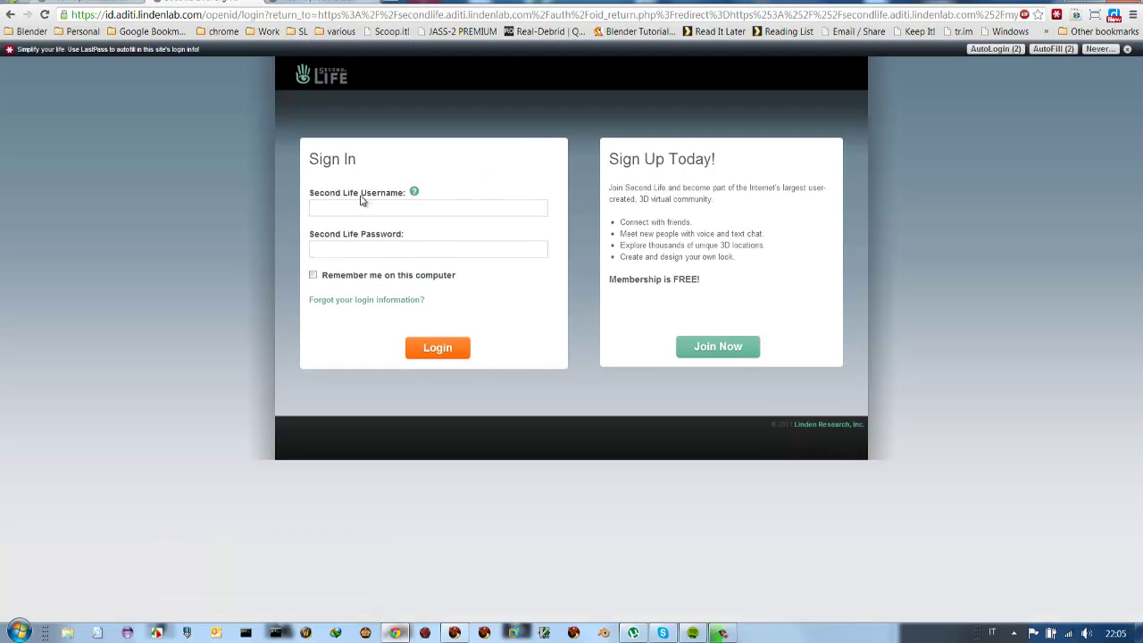
Step: Log in to the Aditi beta grid with the account's username and password
left_click(340, 210)
type("sa")
type("lahzar")
key("Tab")
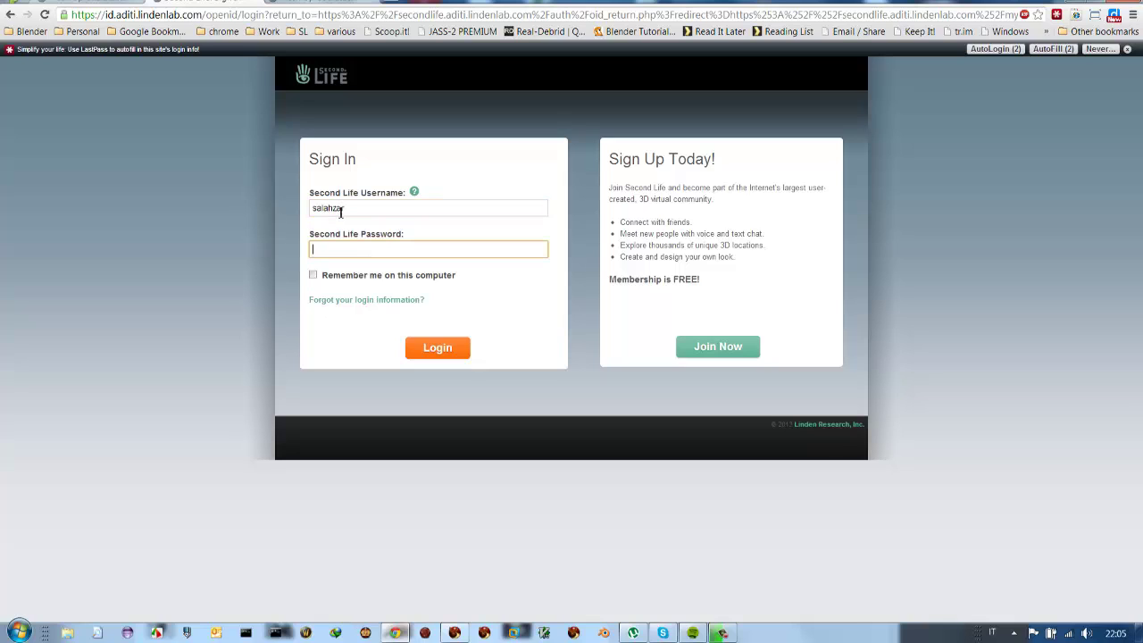
type("****")
left_click(424, 350)
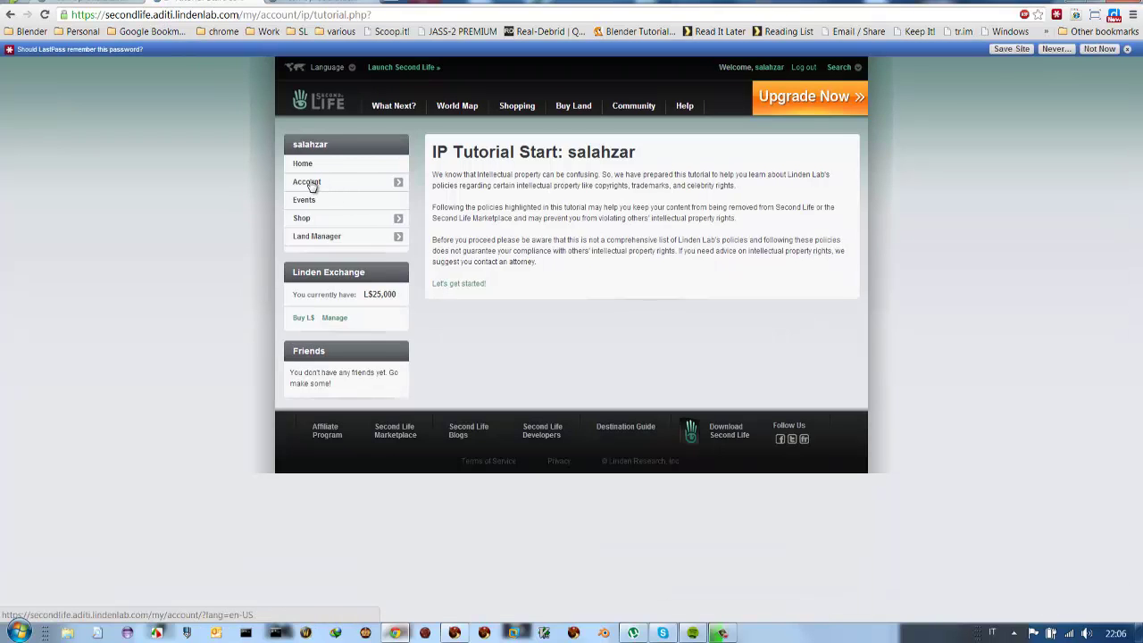
Step: Go to Account > Mesh Upload Status on the Aditi account website
left_click(308, 182)
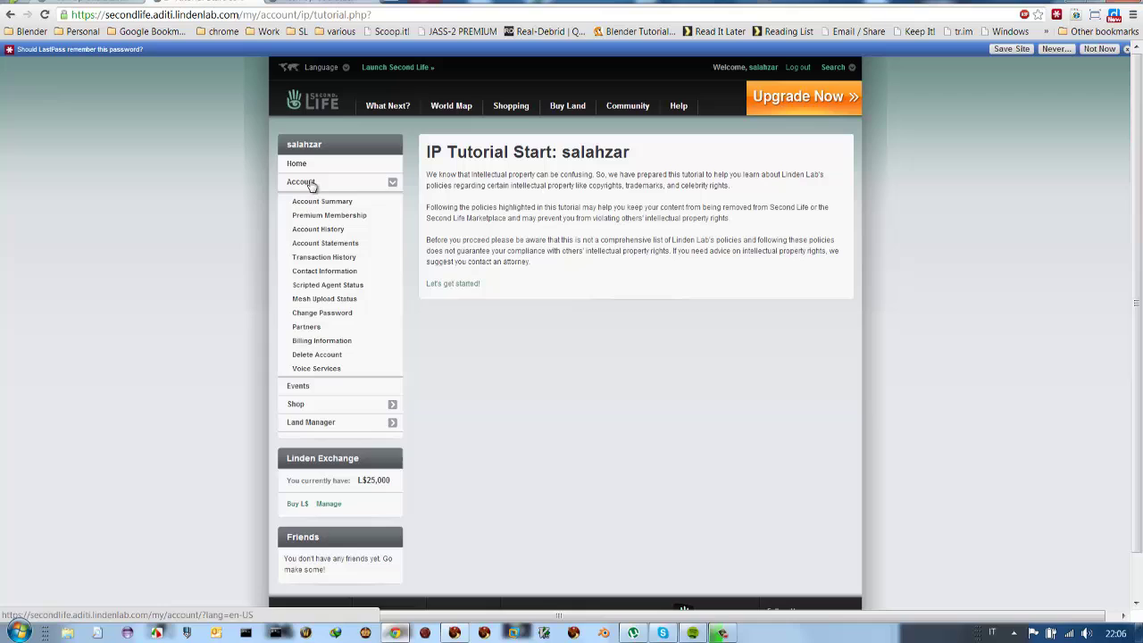
left_click(308, 301)
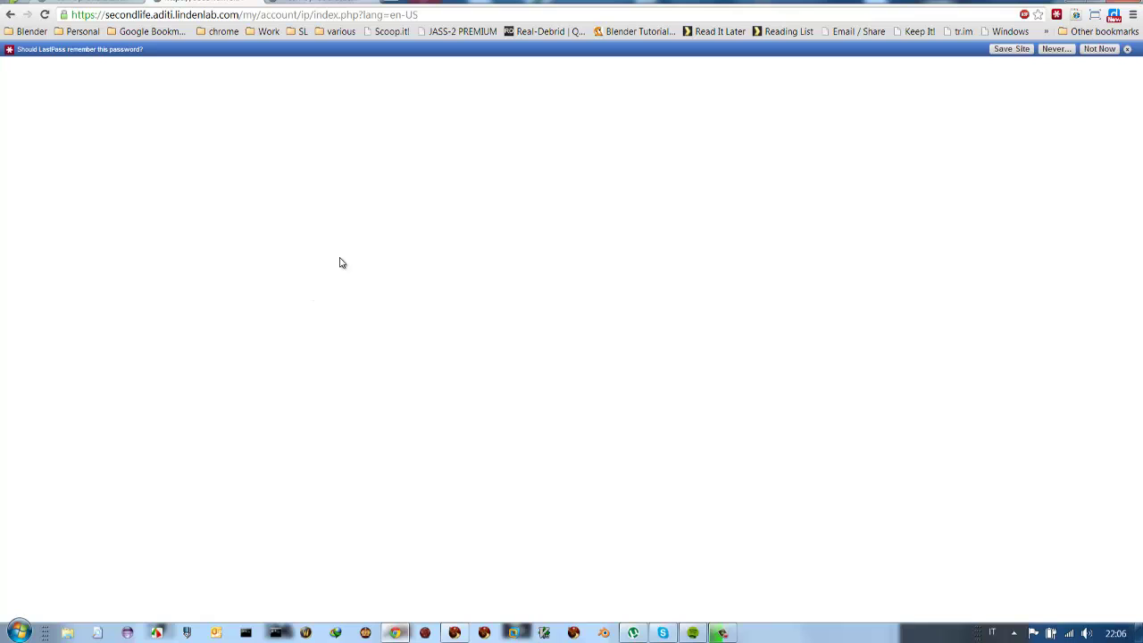
left_click(438, 16)
key("Return")
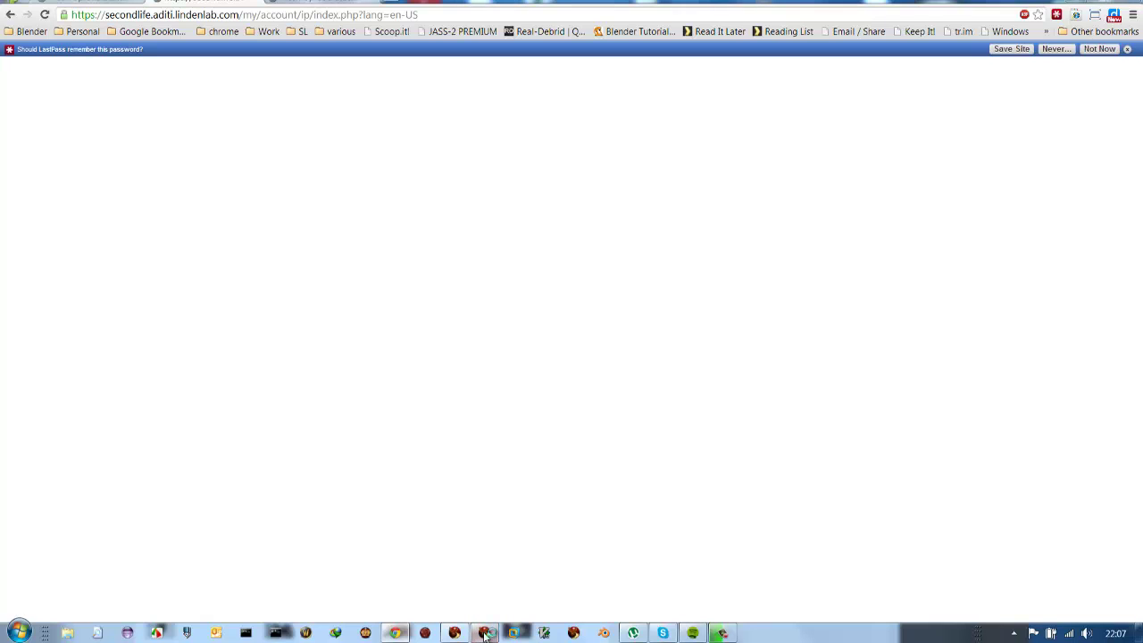
Step: Bring Firestorm Viewer back to the front, showing the avatar in the Mujigae museum
left_click(460, 633)
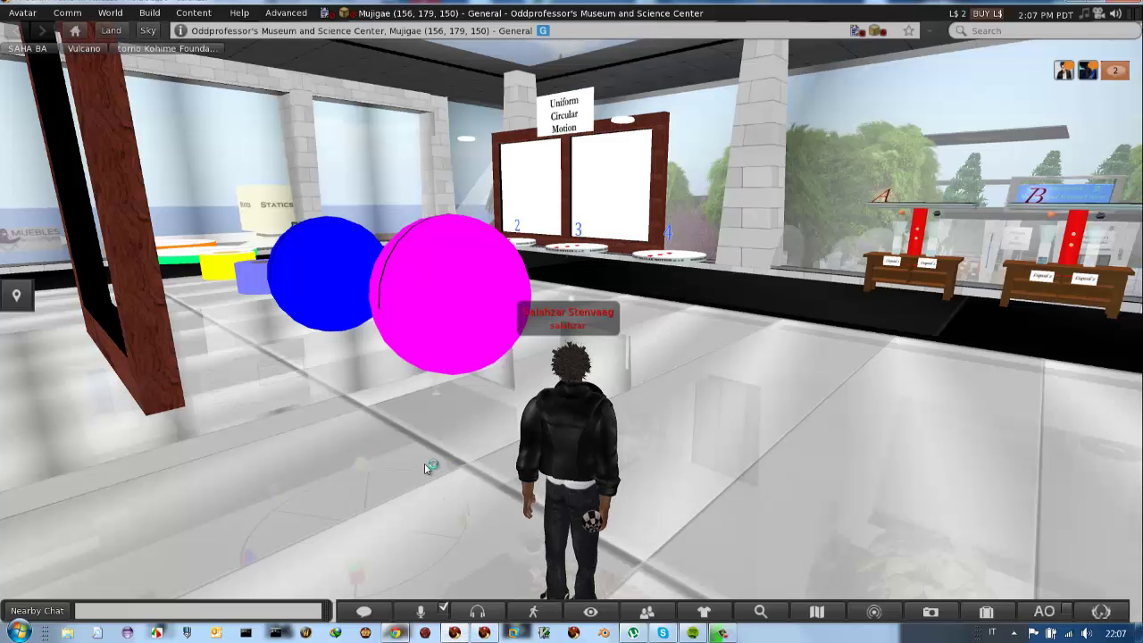